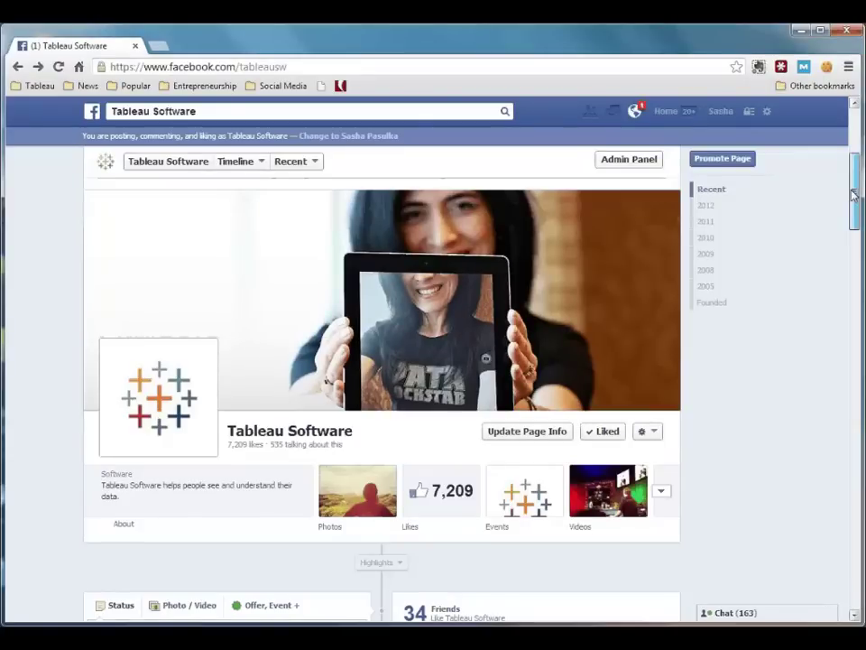
Step: Scroll up to the Admin Panel and open the Tableau Software page's full Insights overview
drag(853, 195, 854, 158)
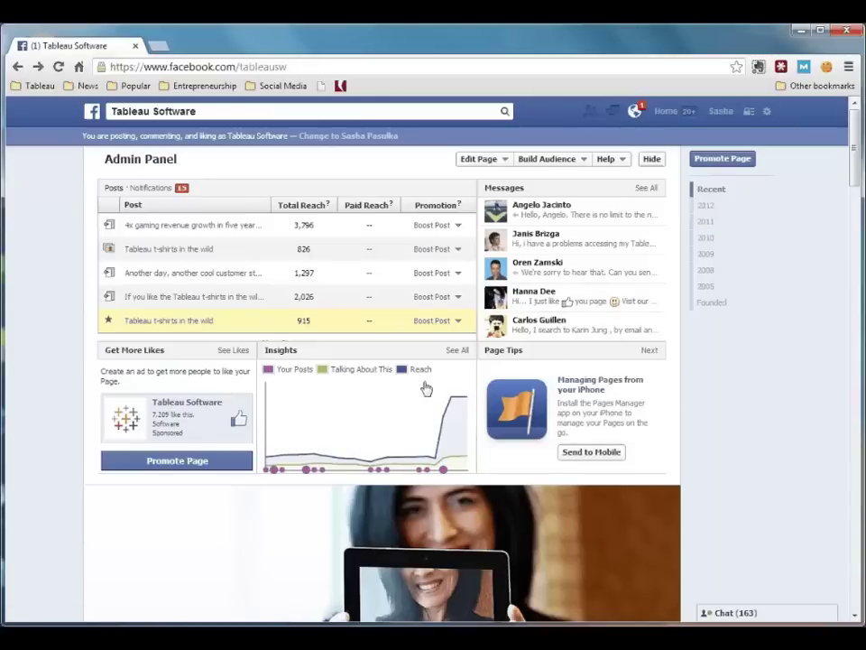
click(460, 351)
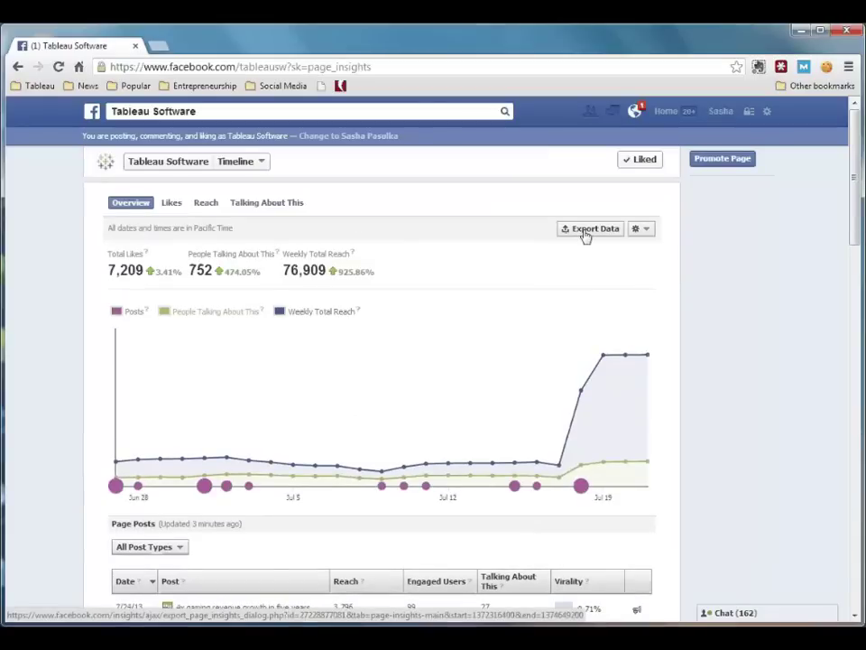
Step: Export post-level Insights data from 6/1/2013 to 6/30/2013 as an Excel download
click(585, 235)
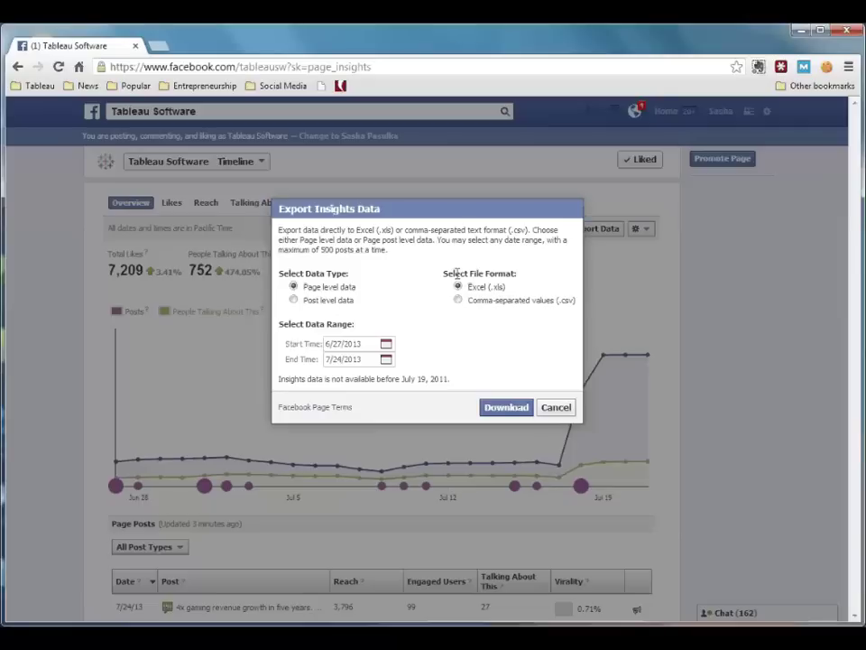
click(294, 300)
click(388, 344)
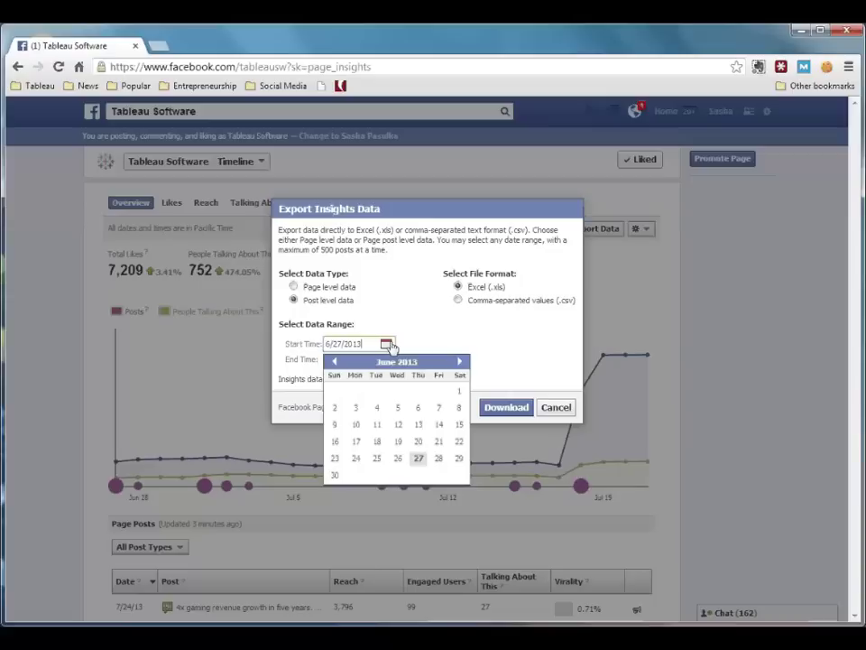
click(460, 394)
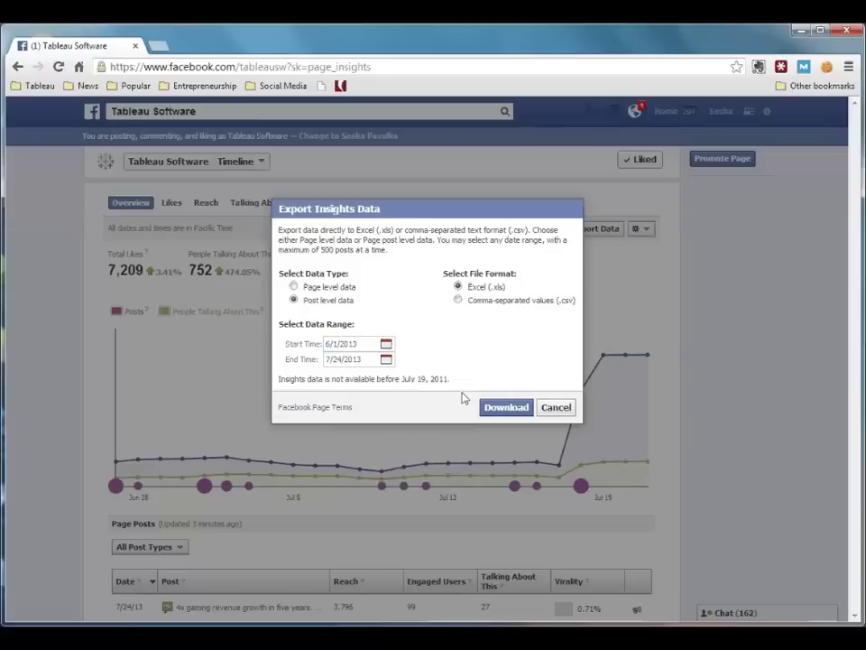
click(386, 359)
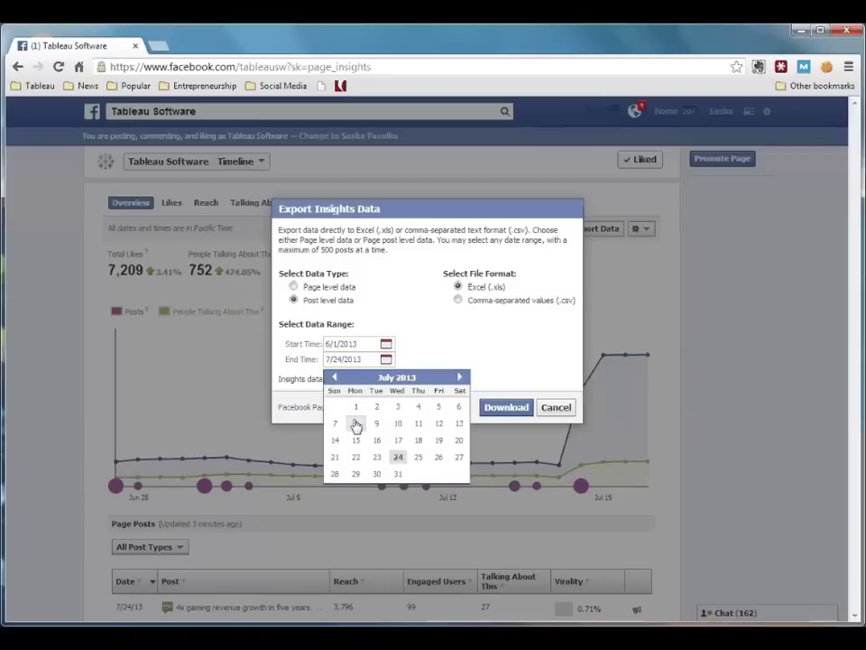
click(334, 377)
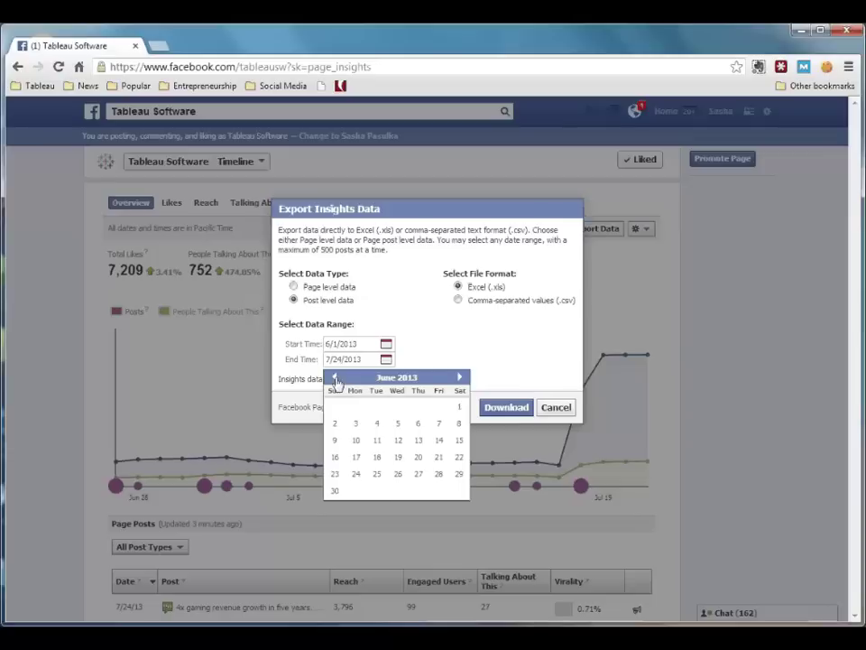
click(335, 491)
click(493, 410)
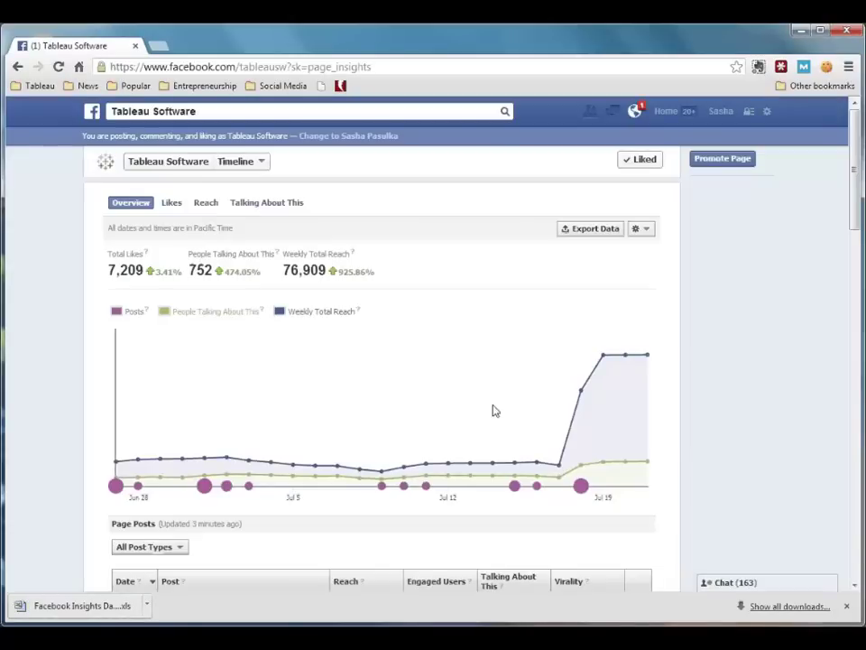
Step: Open the downloaded post-level .xls in Excel, accepting the file-format warning
click(113, 611)
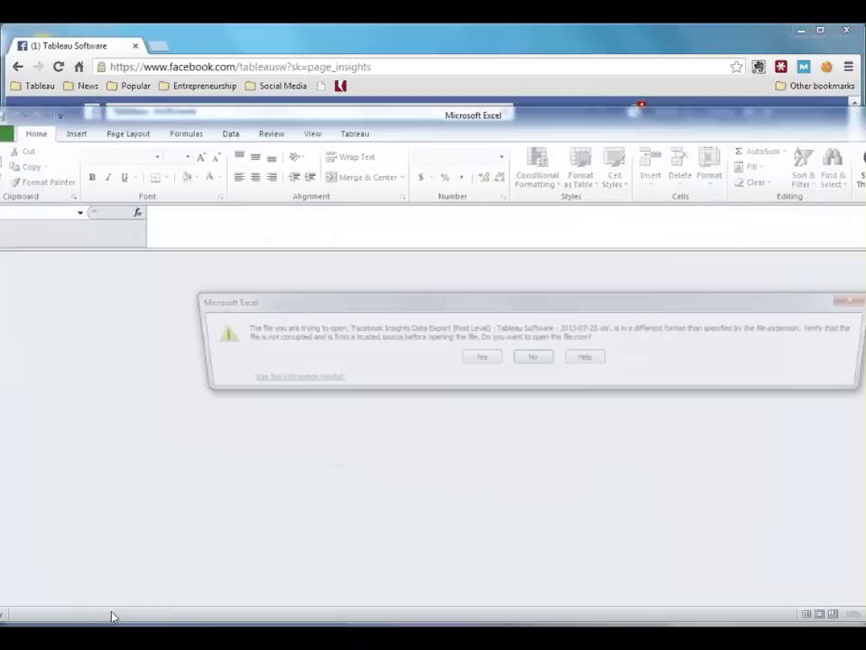
click(475, 359)
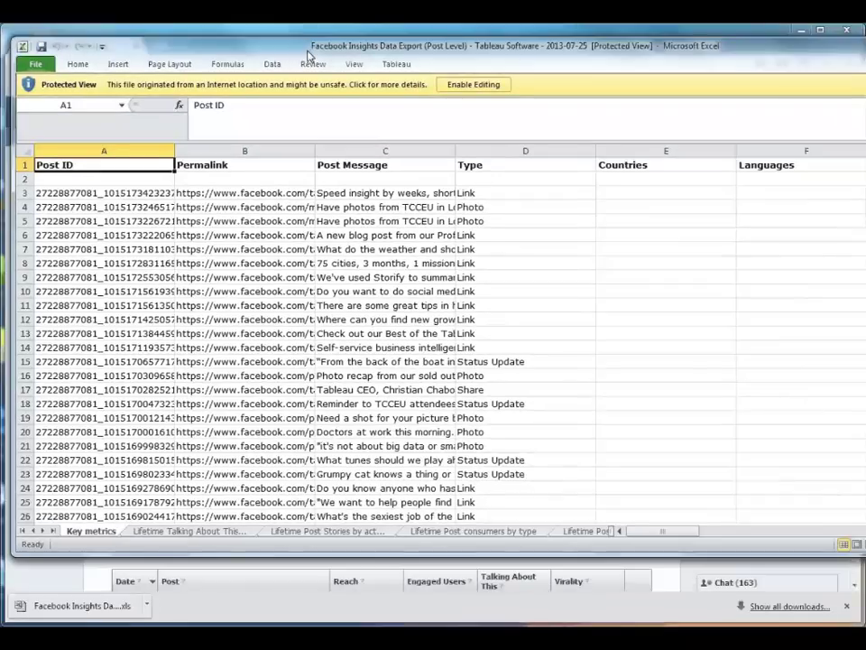
drag(308, 56, 304, 52)
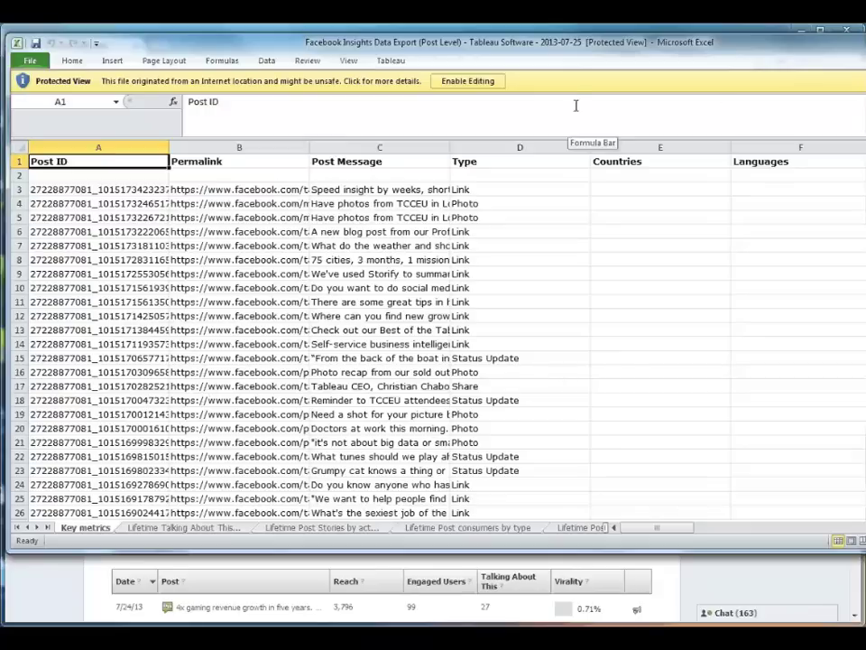
Step: Enable editing and delete the empty row 2 below the headers
click(482, 82)
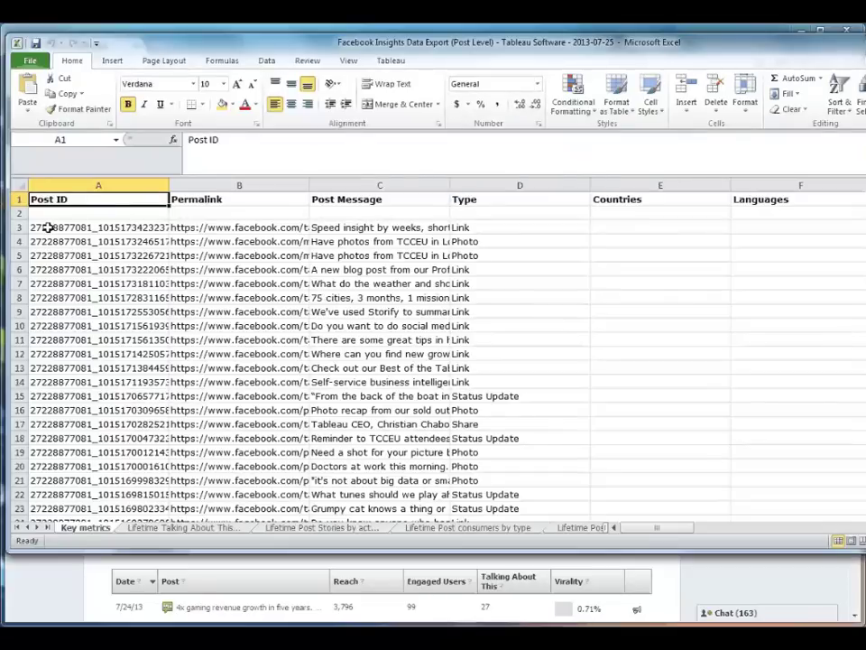
click(18, 213)
right_click(18, 213)
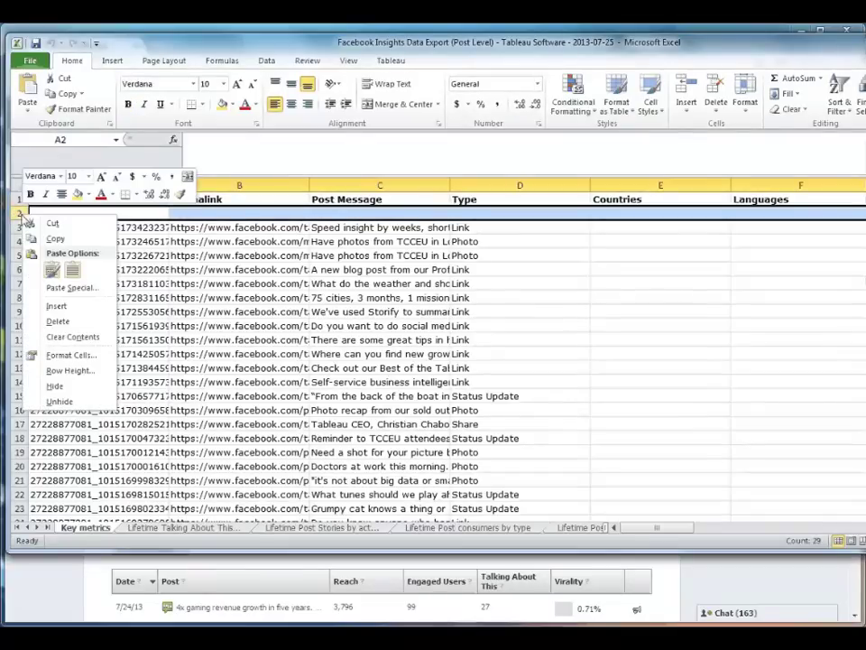
click(57, 322)
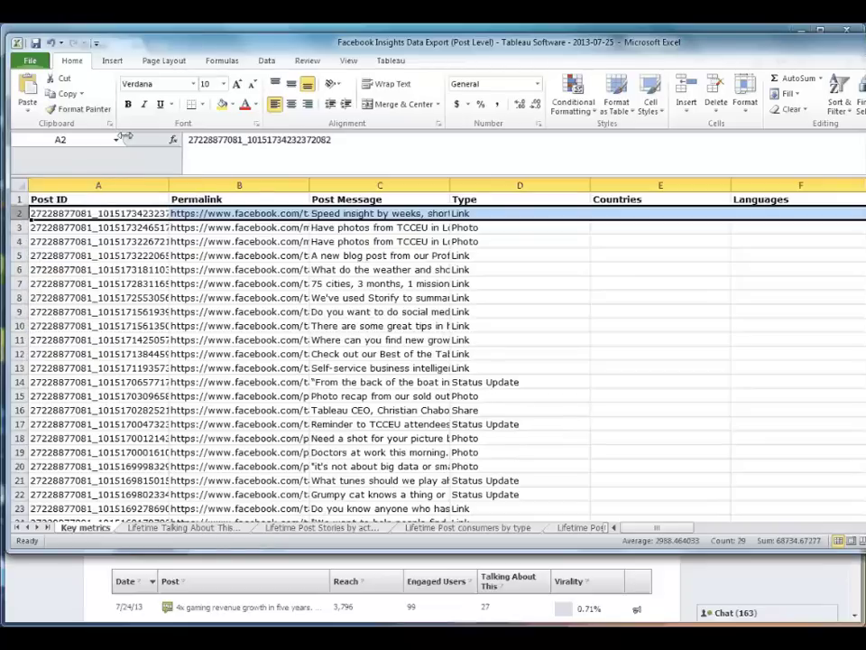
Step: Save as Excel Workbook 'my_facebook_data' in the Facebook data demo folder
click(30, 60)
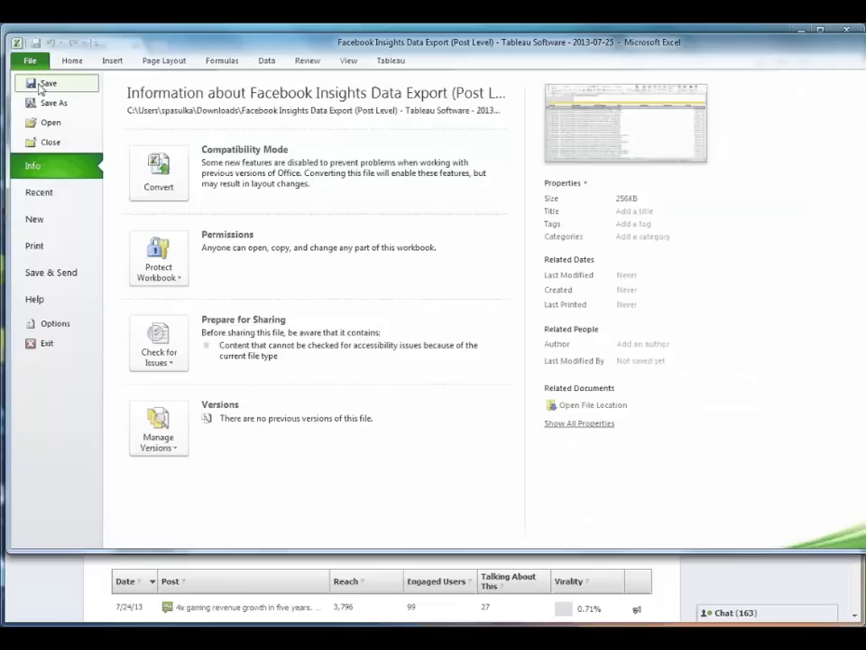
click(51, 103)
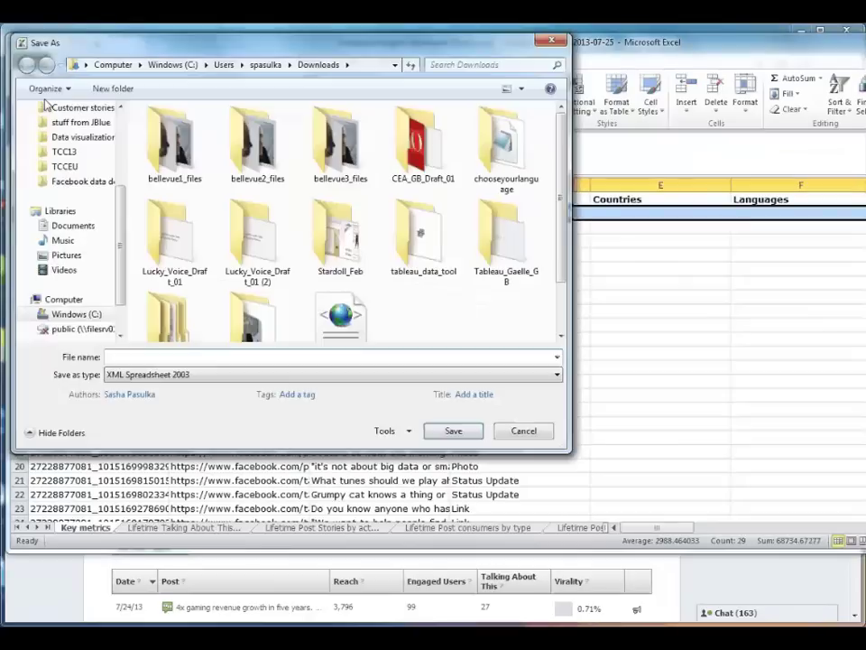
click(74, 182)
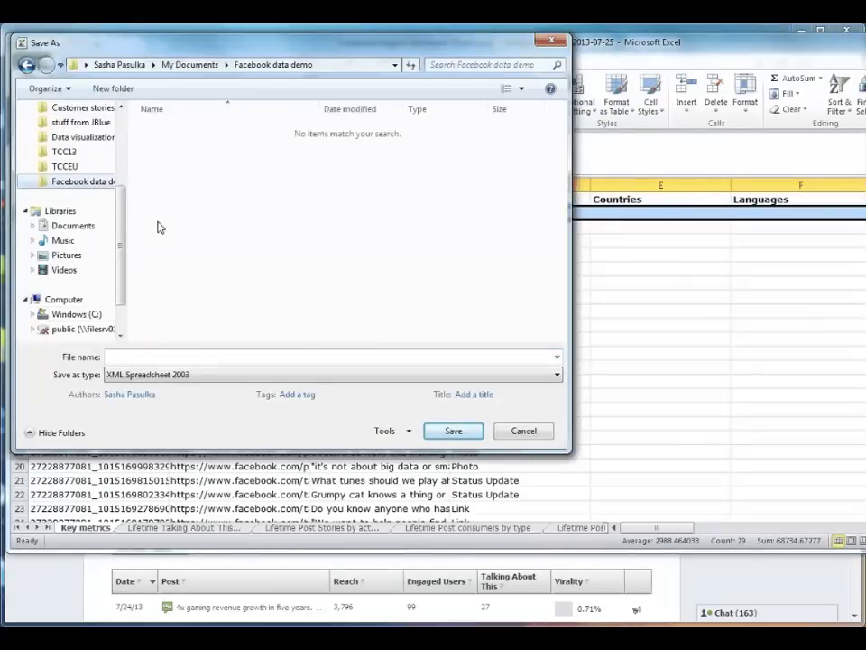
click(467, 374)
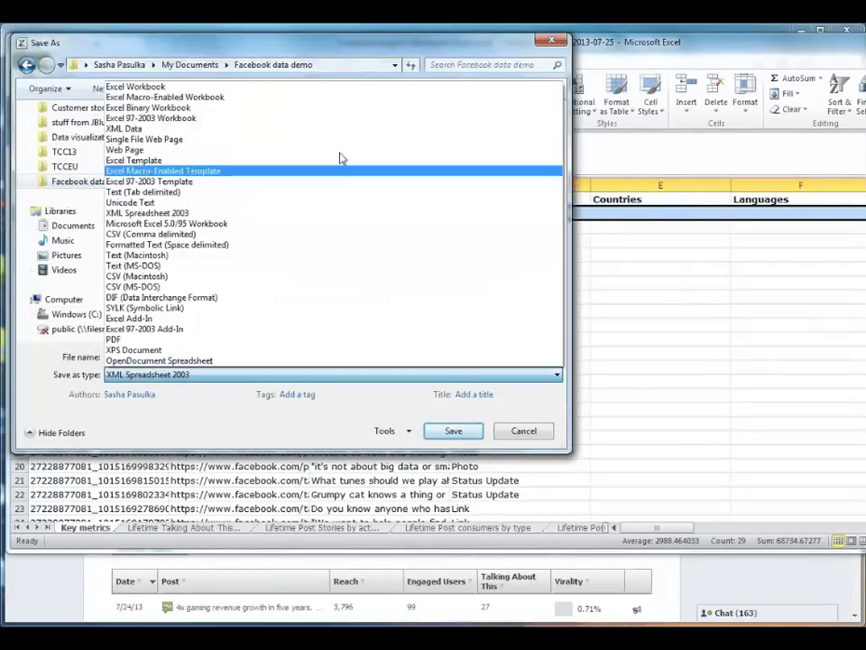
click(273, 87)
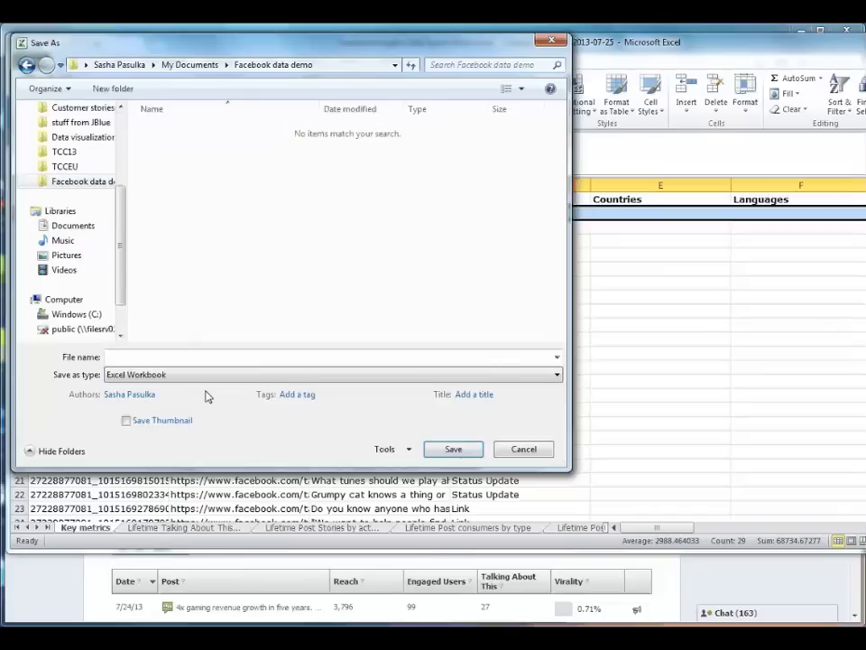
click(194, 357)
text(my)
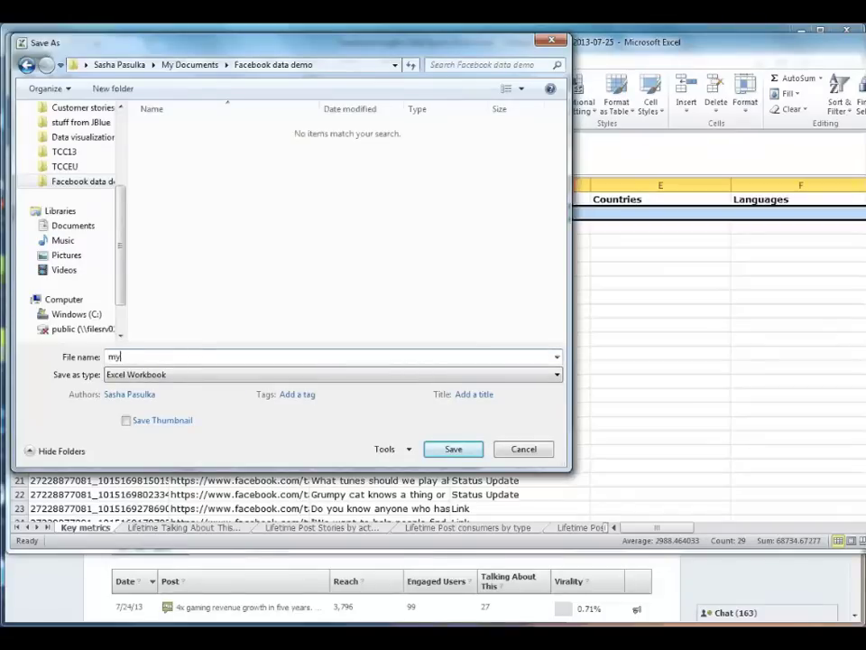
text(_facebook_data)
click(442, 449)
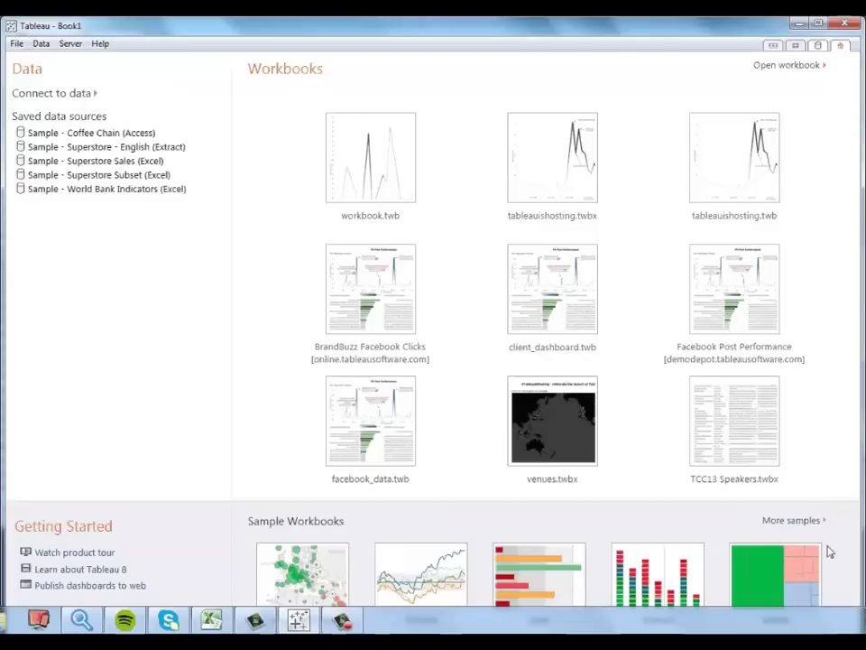
Step: Connect Tableau to the my_facebook_data Excel workbook in the Facebook data demo folder
click(66, 94)
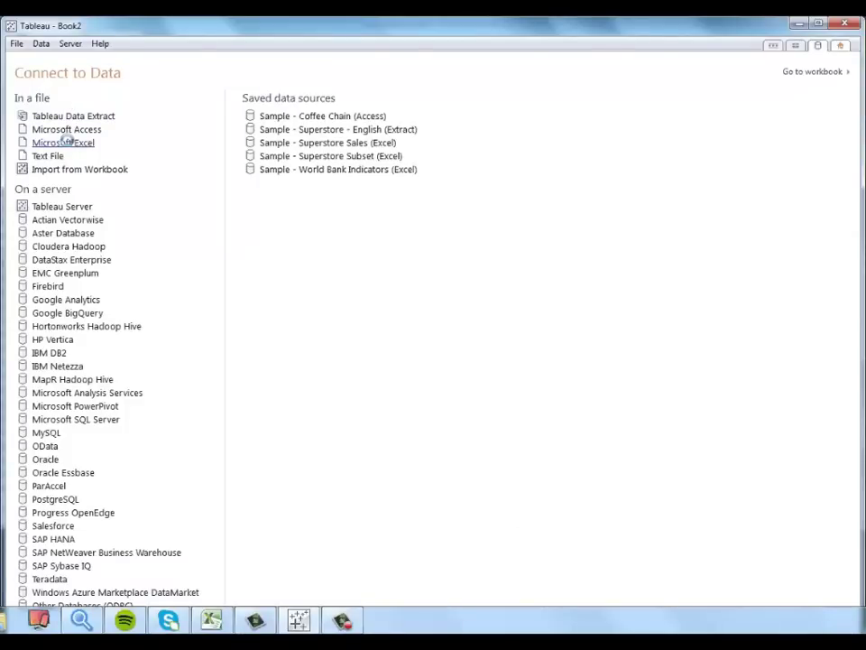
click(63, 143)
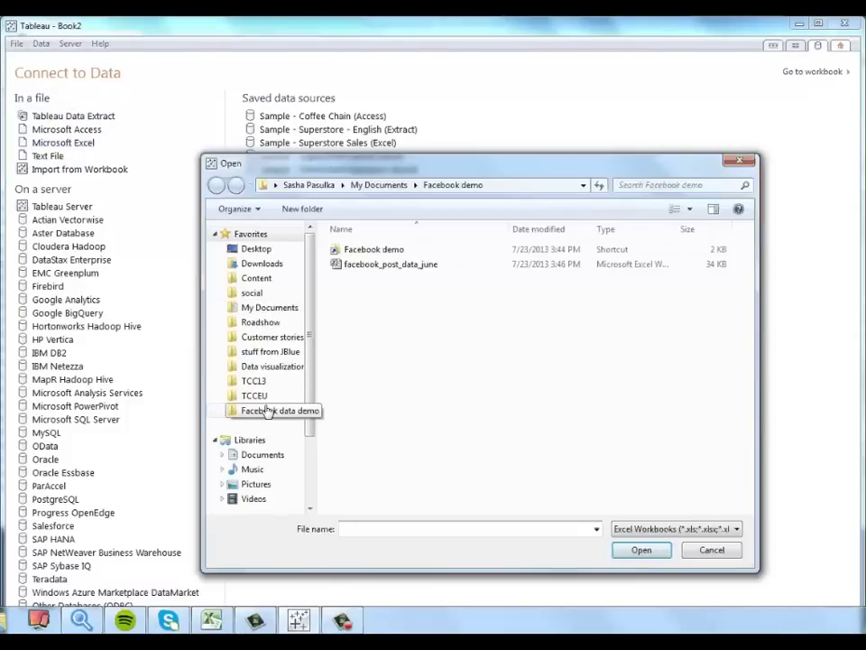
click(267, 411)
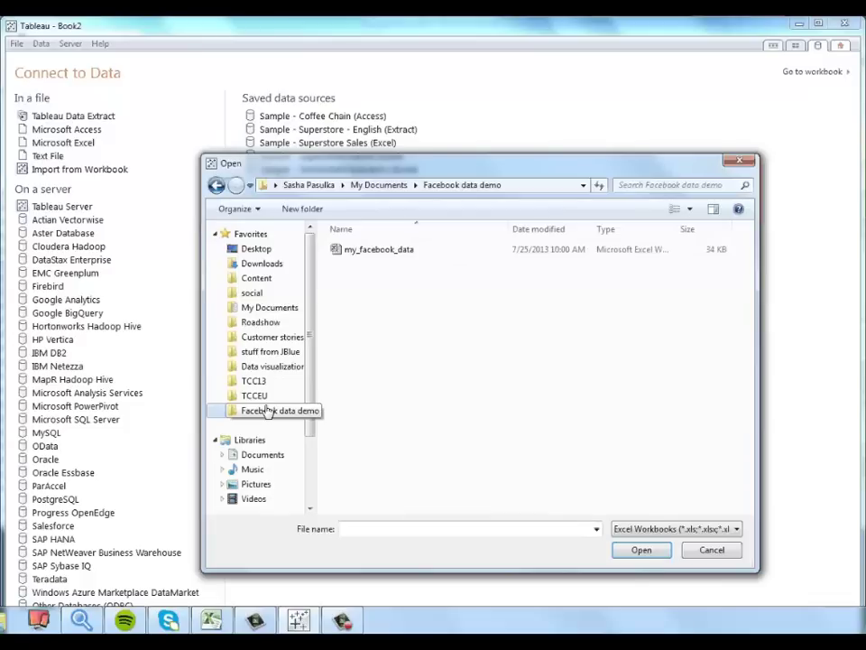
click(394, 256)
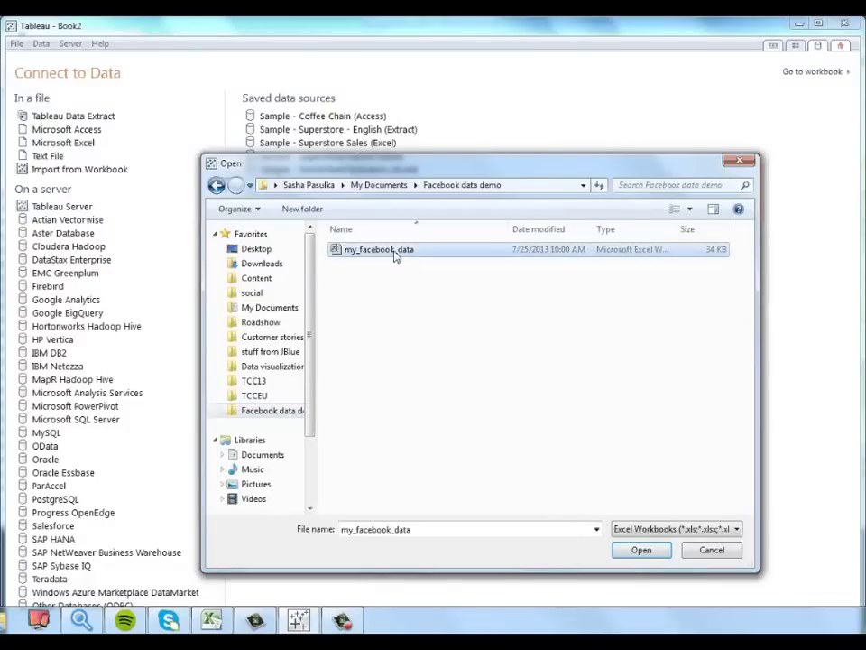
click(634, 551)
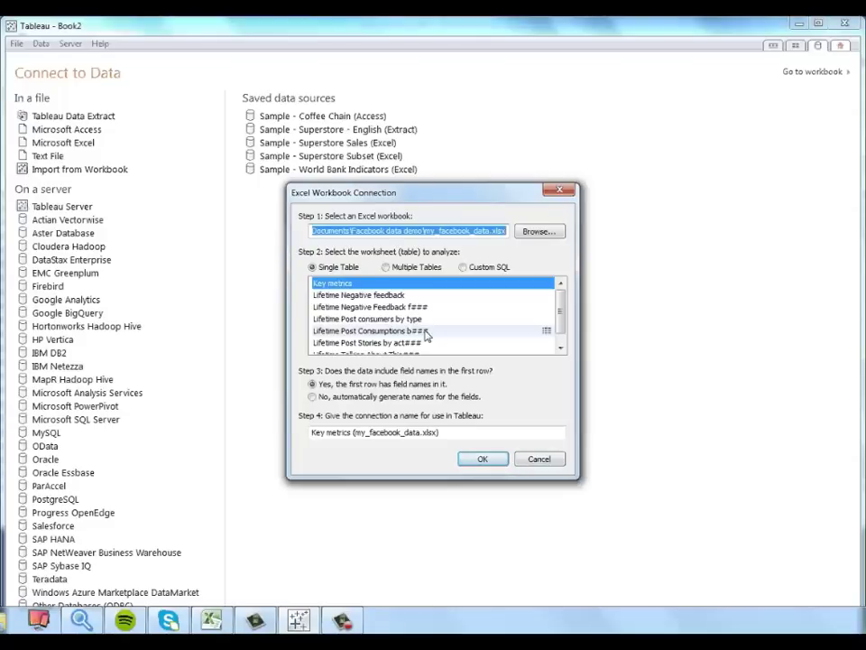
click(483, 461)
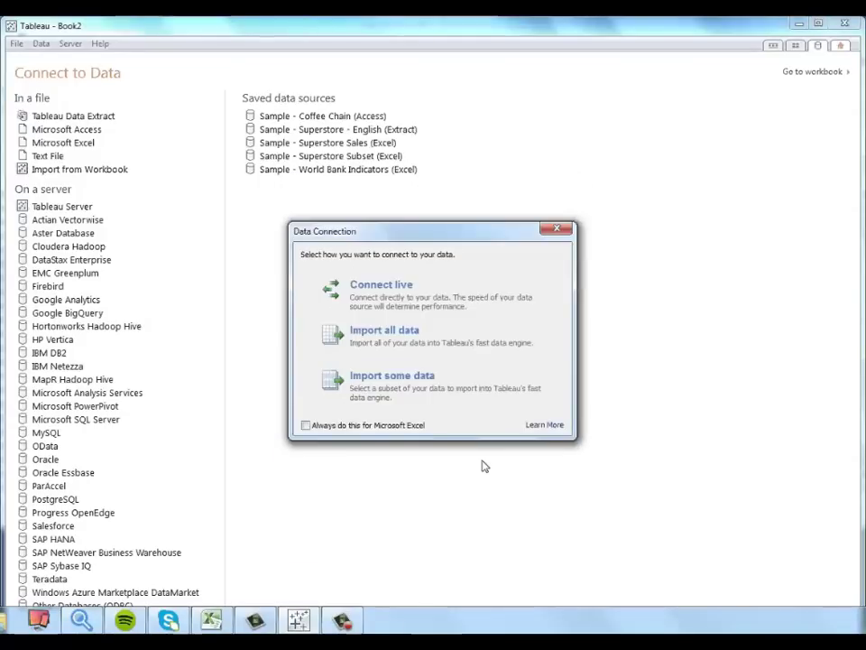
Step: Connect live and plot Lifetime Engaged Users against exact daily Posted dates
click(402, 299)
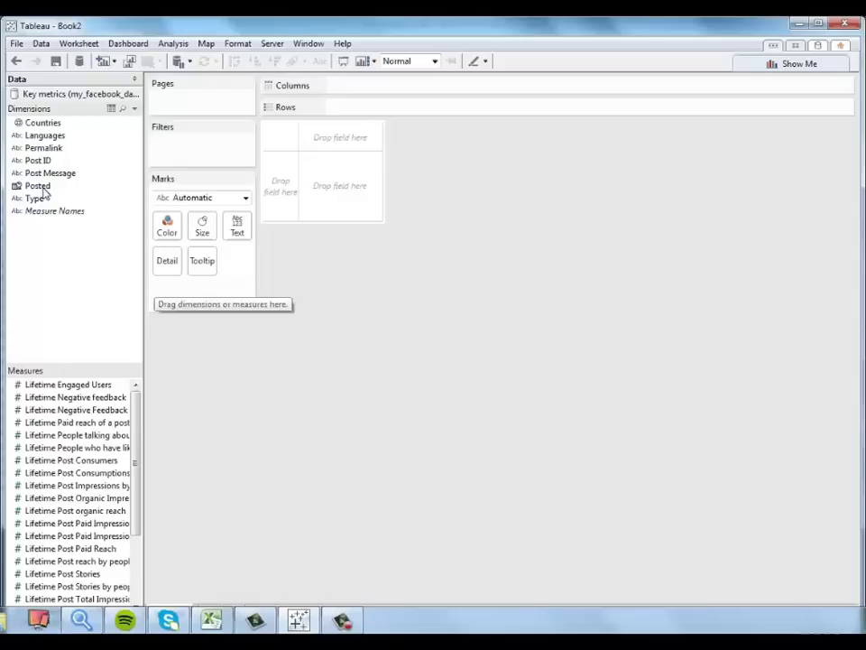
mouse_move(43, 191)
mouse_down()
mouse_move(362, 72)
mouse_move(369, 86)
mouse_up()
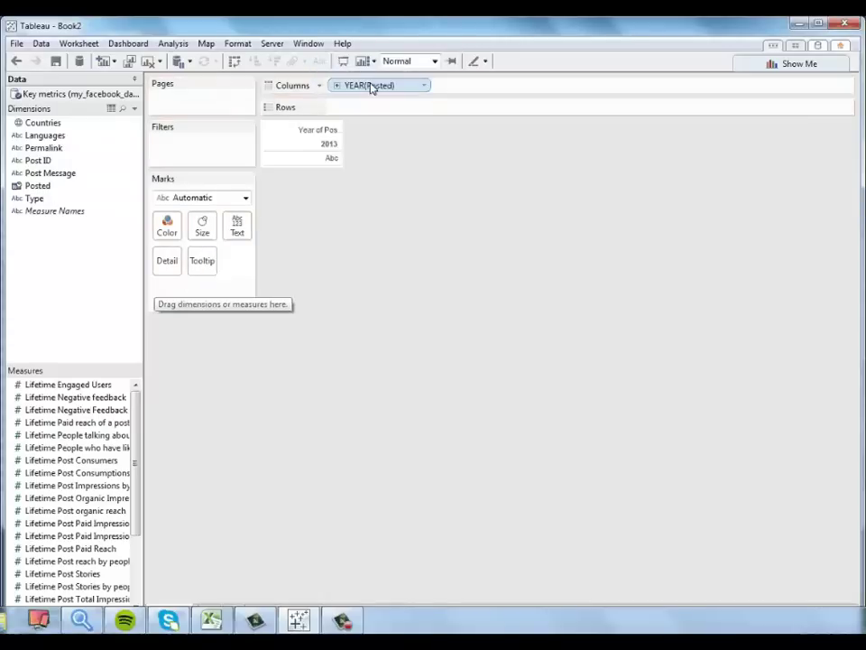
click(421, 88)
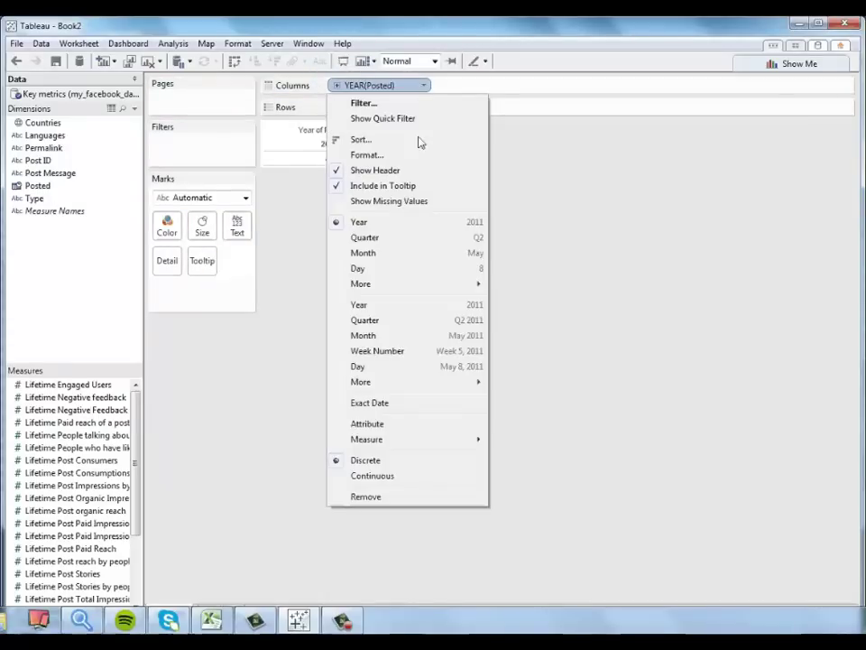
click(415, 367)
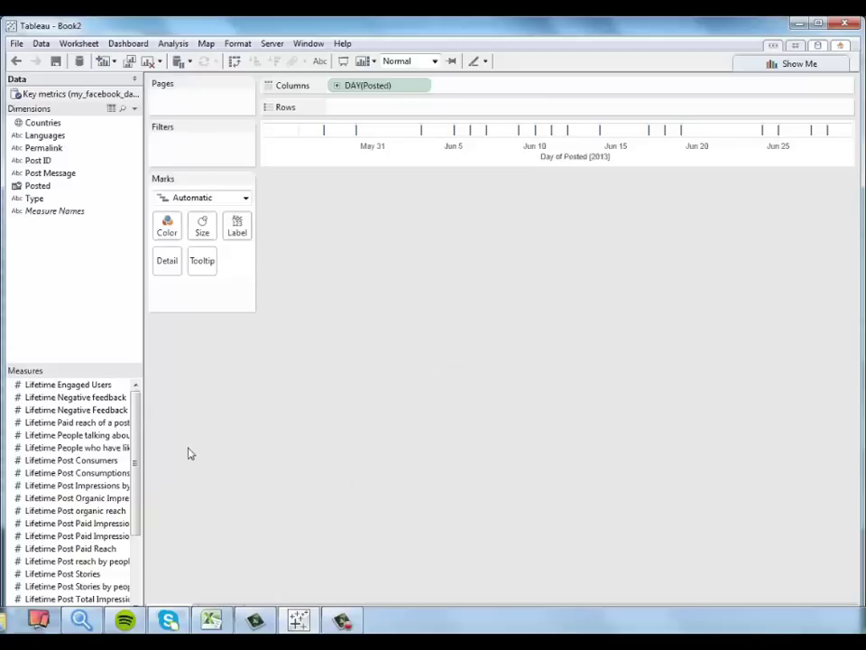
drag(86, 390, 396, 116)
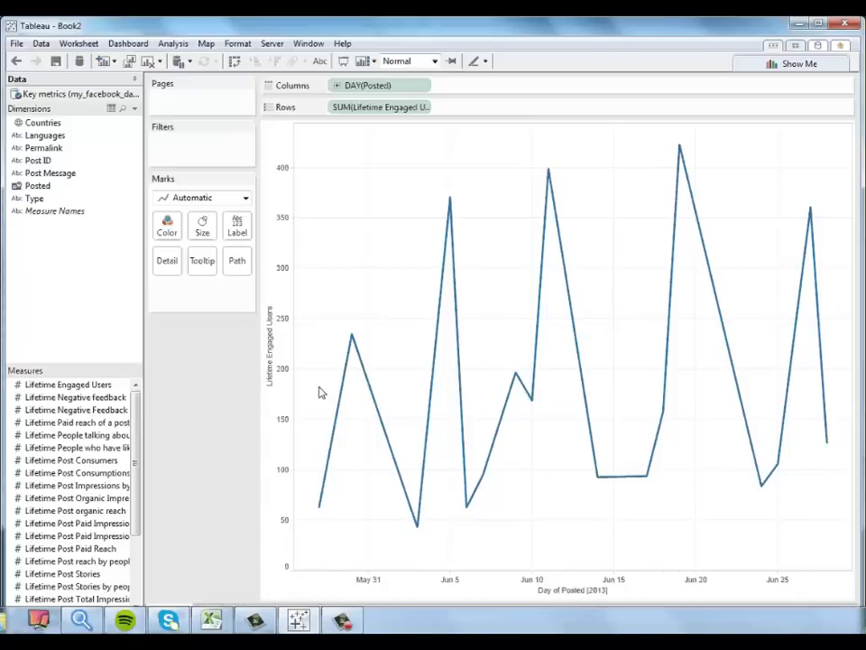
Step: Put Lifetime Post viral reach on Size so line thickness follows it
scroll(134, 485, down, 3)
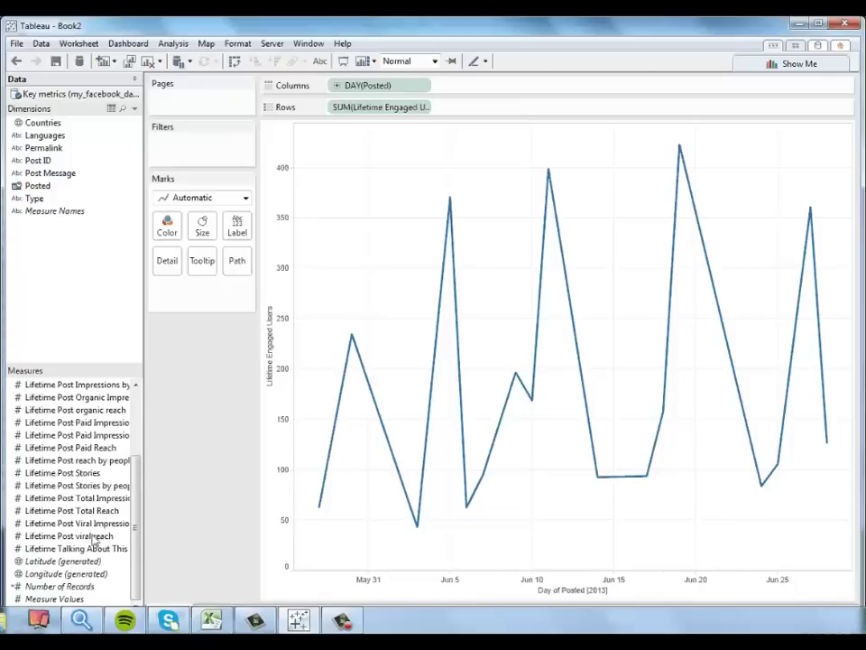
drag(90, 536, 171, 287)
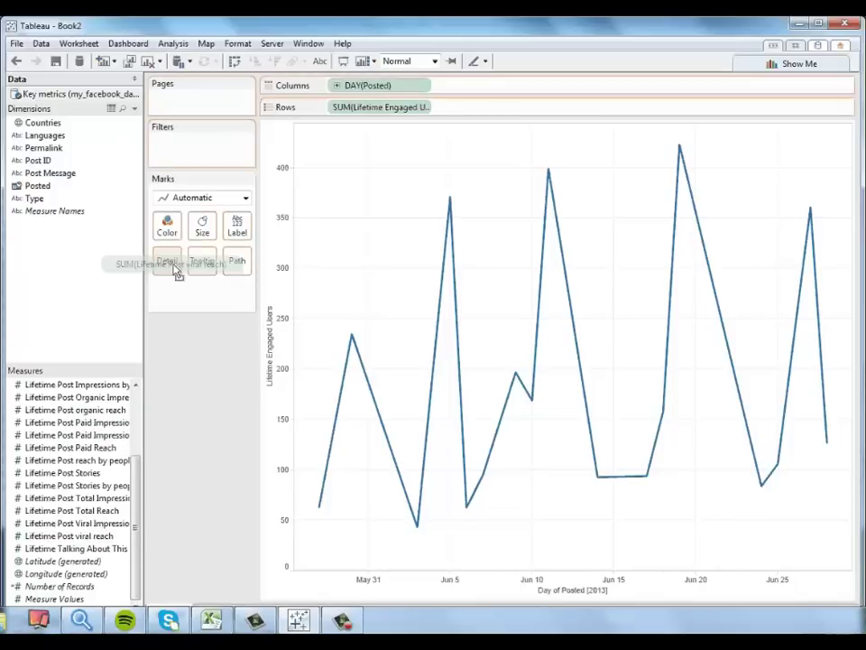
drag(171, 287, 201, 227)
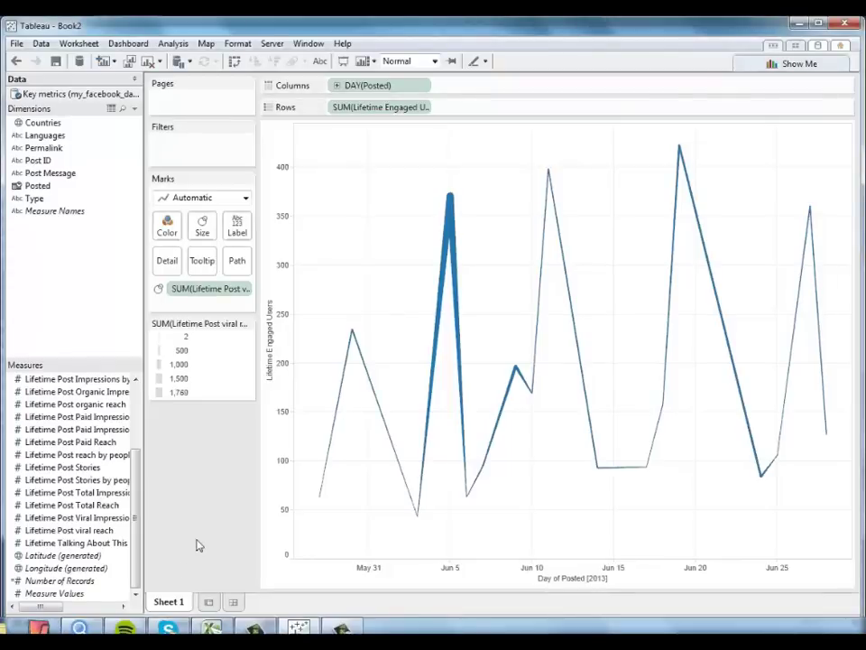
right_click(170, 603)
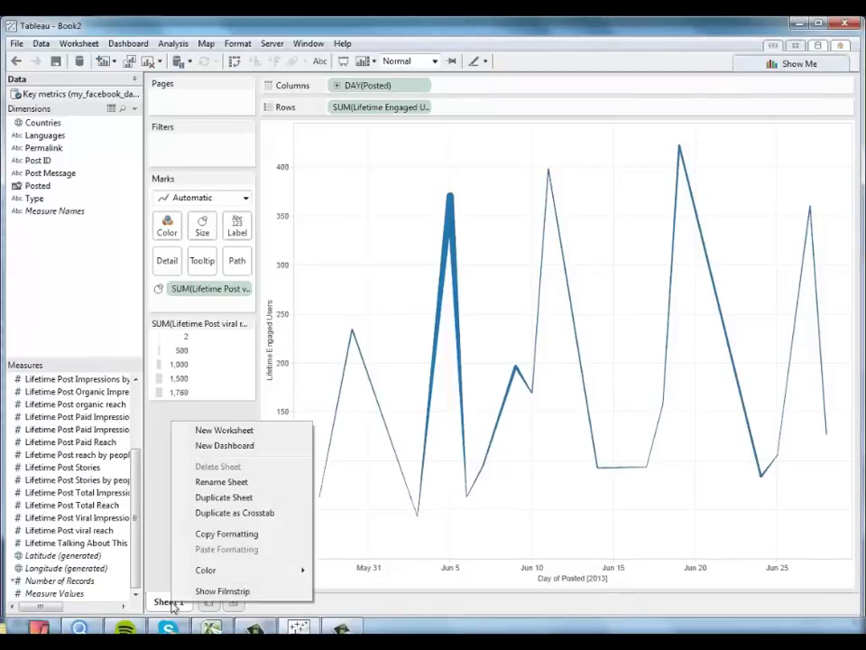
Step: Rename the sheet 'Engaged Users Timeline' and add a new blank Sheet 2
click(221, 481)
text(Engaged)
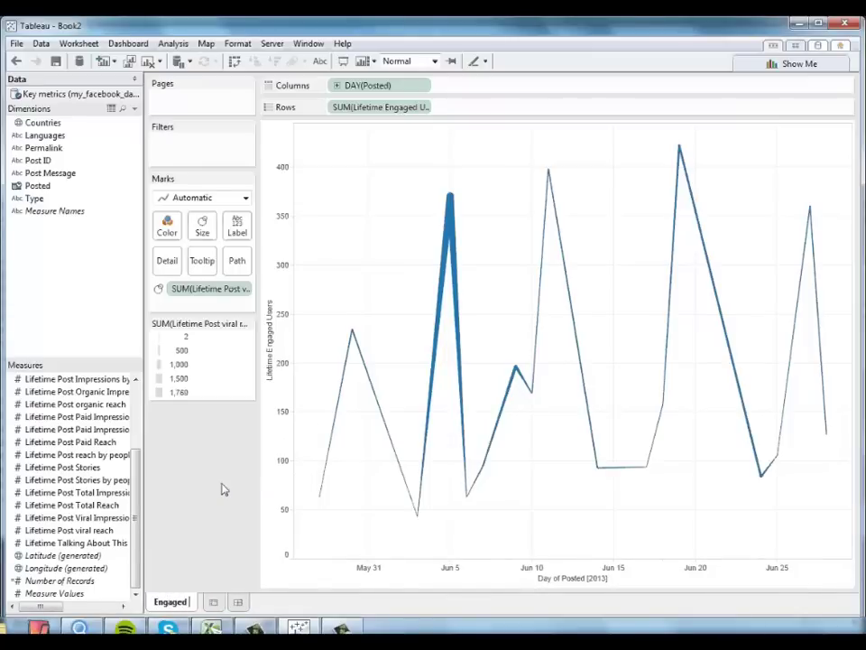
text( use)
key(BackSpace)
key(BackSpace)
key(BackSpace)
key(BackSpace)
text(Users)
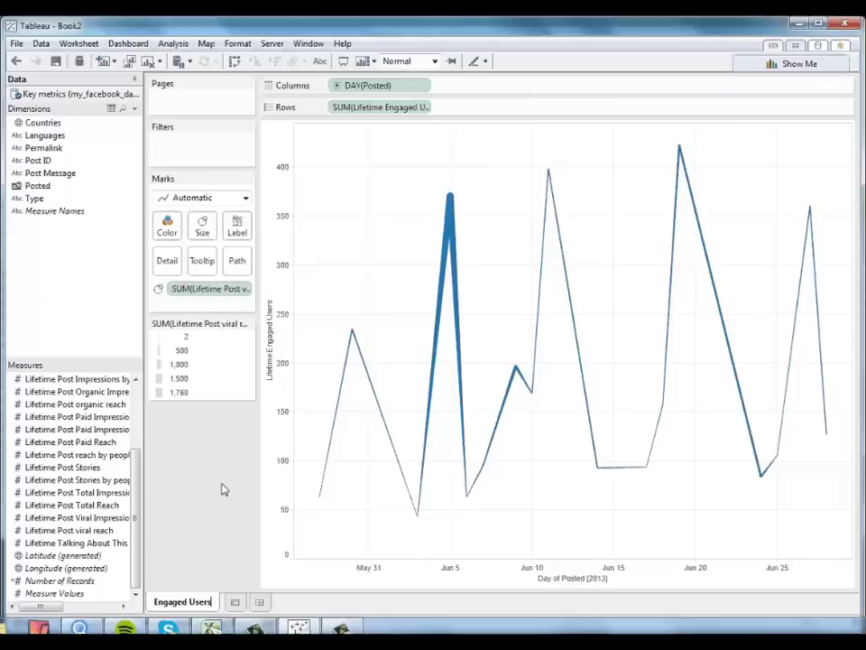
text( Timeline)
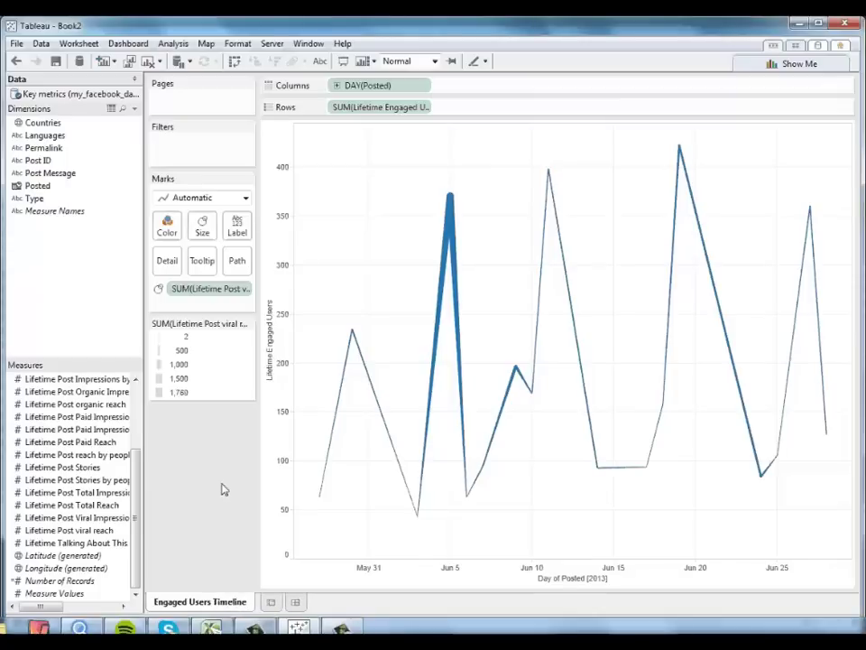
click(273, 603)
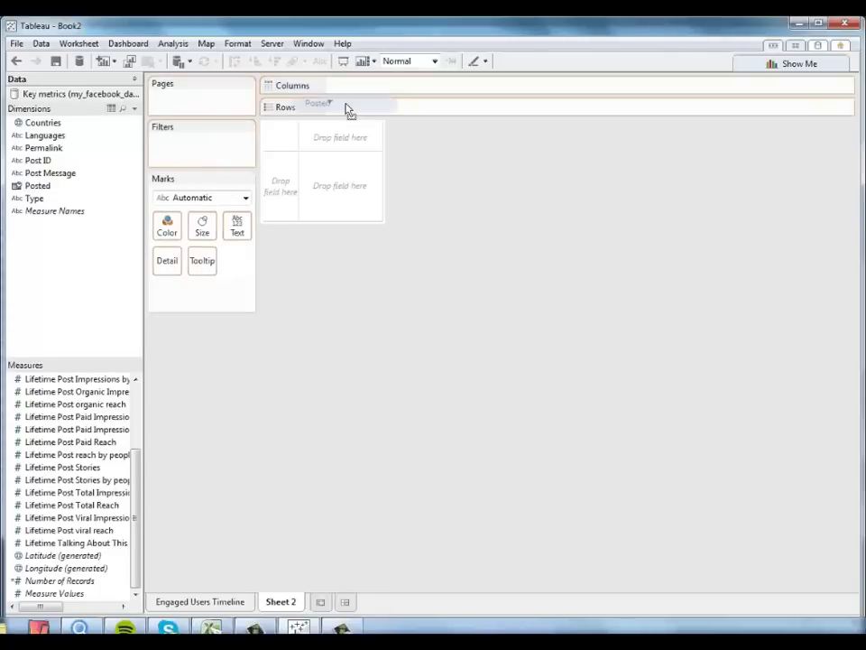
Step: List Posted down the rows as discrete exact daily dates
drag(42, 189, 349, 108)
click(423, 107)
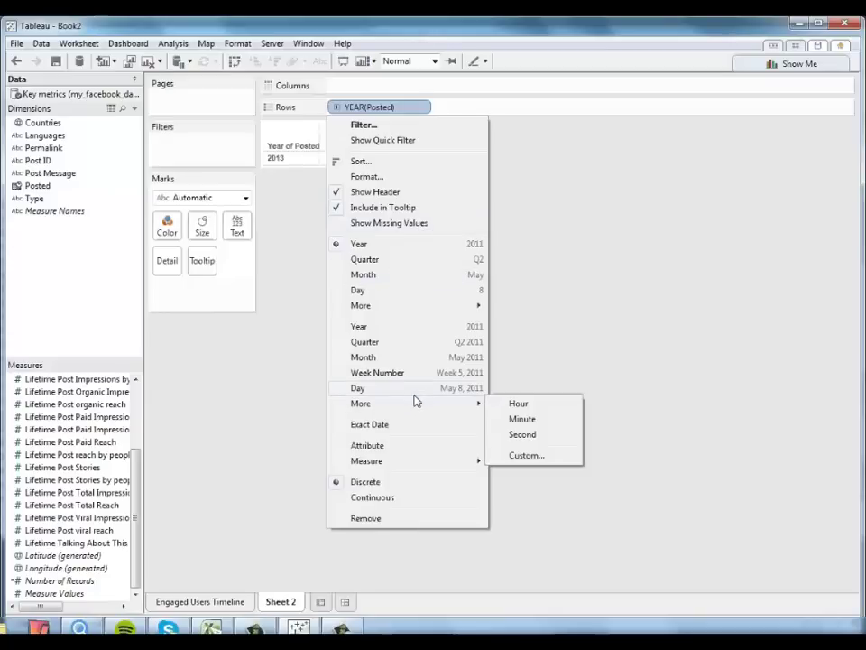
click(415, 389)
click(421, 108)
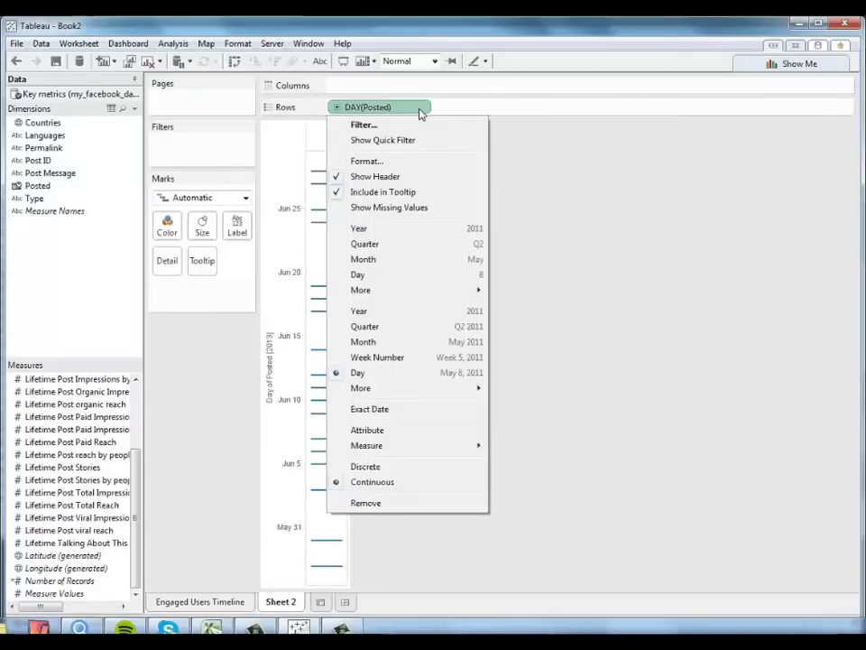
click(388, 468)
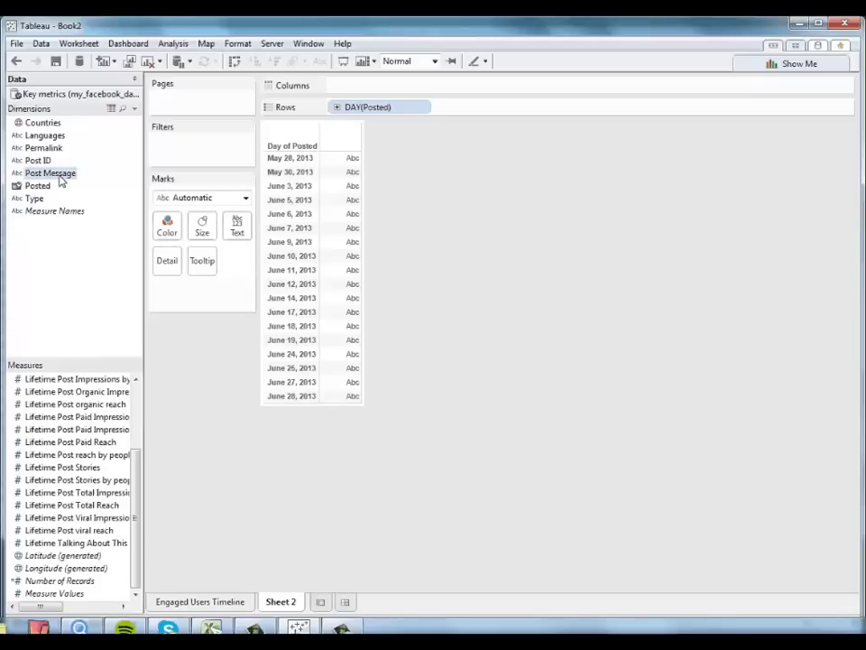
Step: Add Post Message and discrete SUM(Lifetime Post viral reach) to the rows
drag(56, 174, 458, 111)
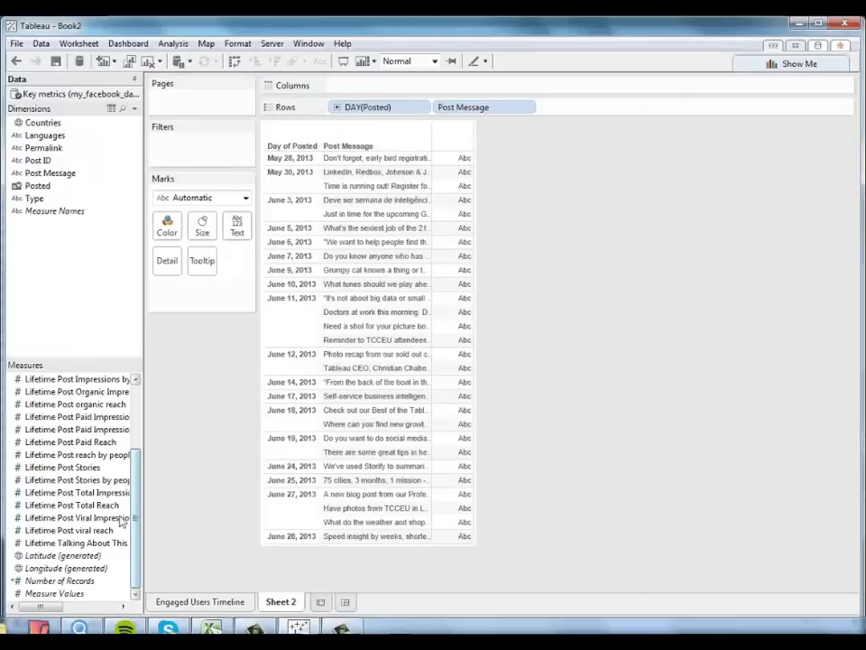
mouse_move(120, 529)
mouse_down()
mouse_move(591, 96)
mouse_move(596, 107)
mouse_up()
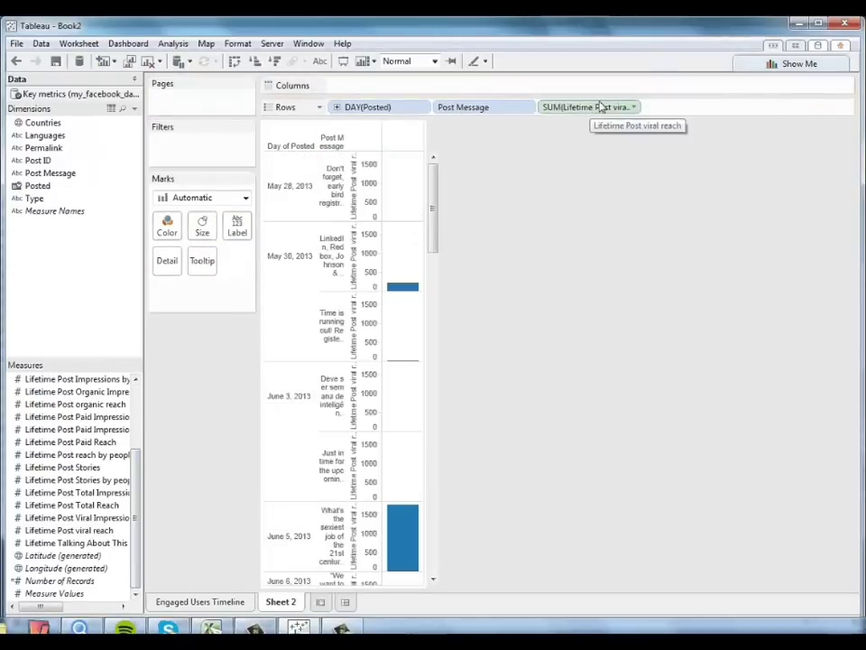
click(633, 107)
click(619, 268)
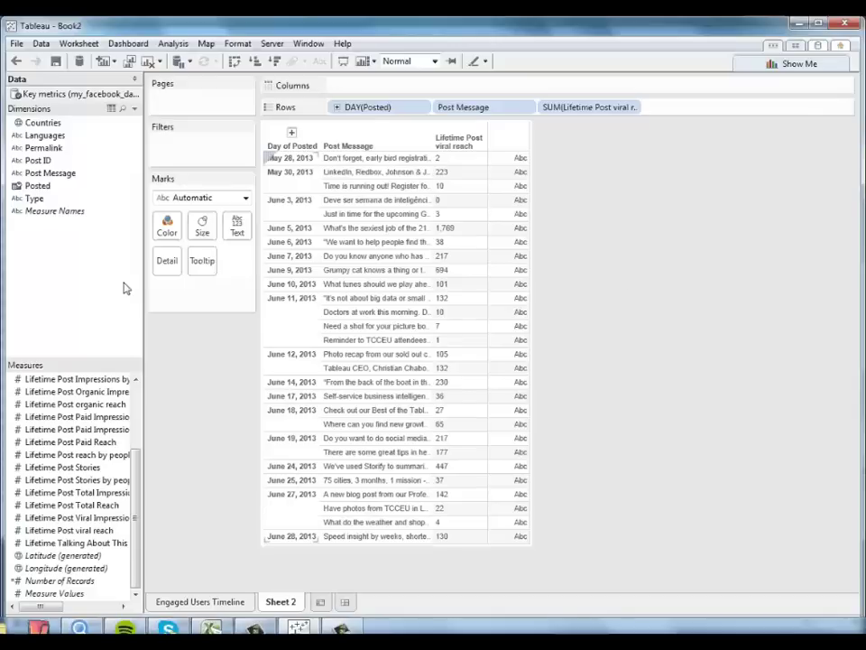
Step: Add Posted again to the rows as a discrete Hour column
drag(44, 190, 704, 110)
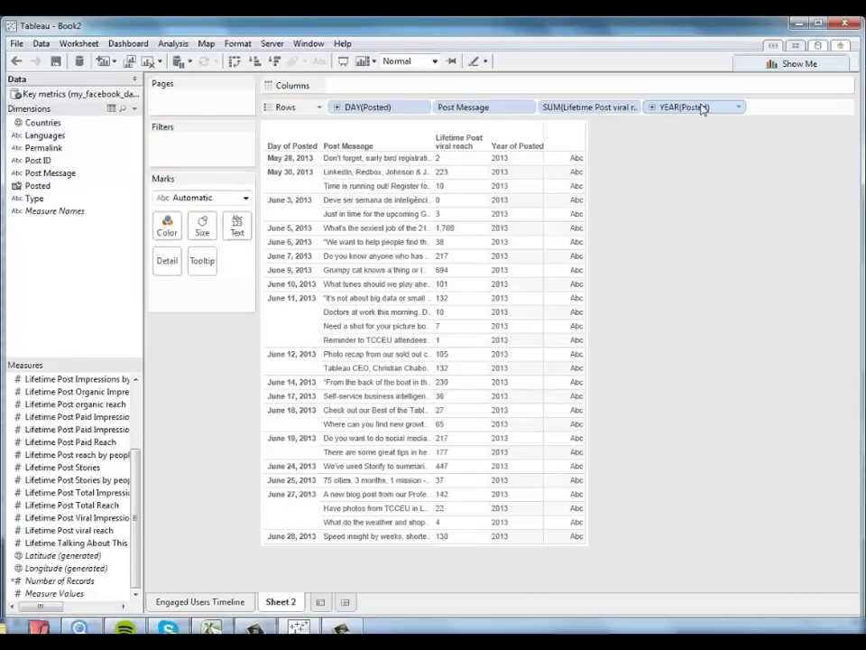
click(737, 110)
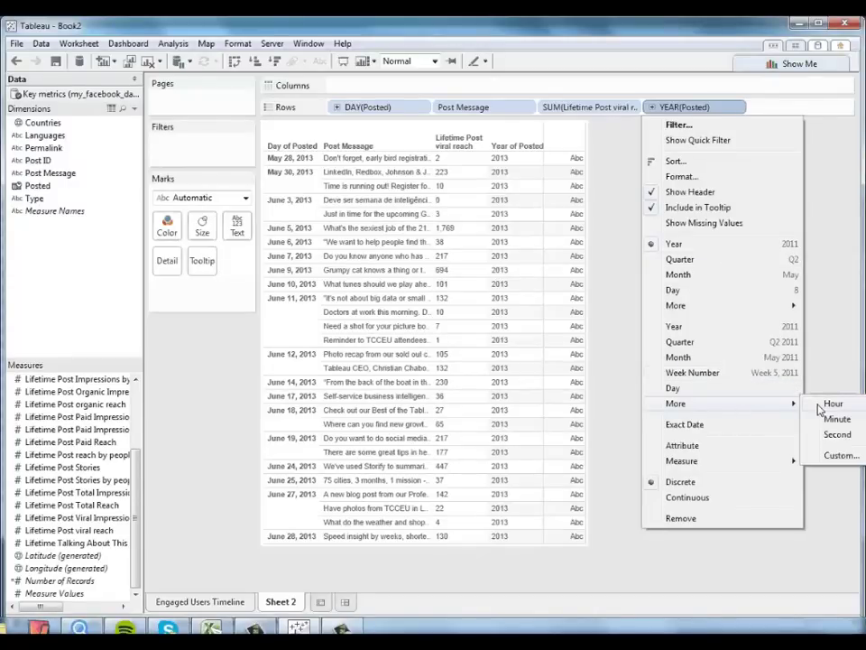
click(830, 403)
click(740, 109)
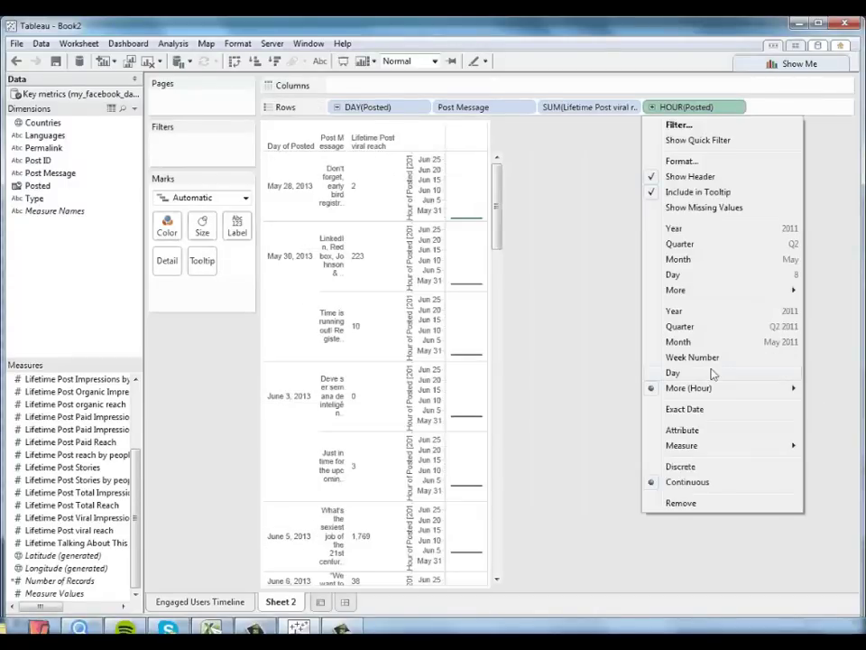
click(695, 468)
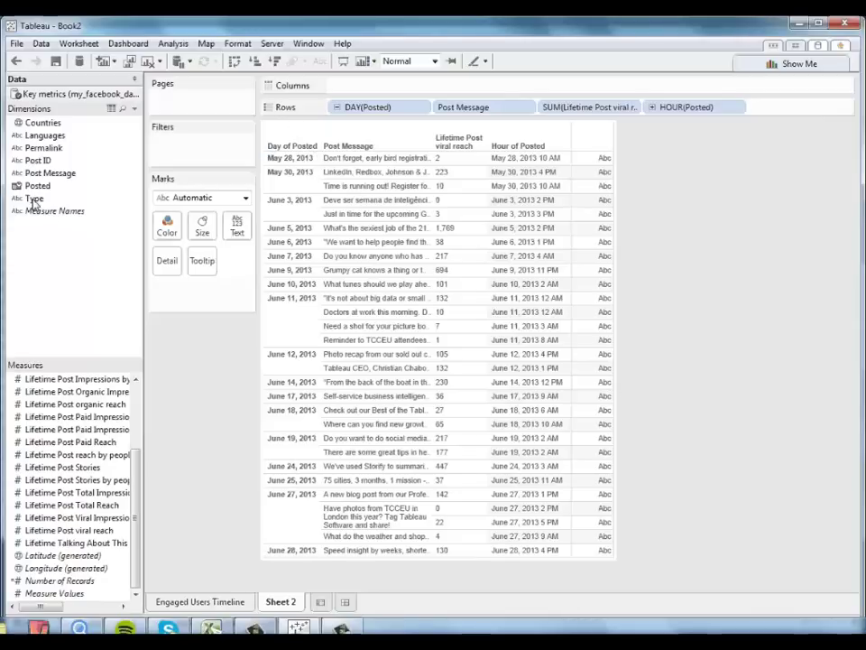
Step: Colour the post table's marks by Type and enlarge them with the Size slider
drag(33, 201, 166, 231)
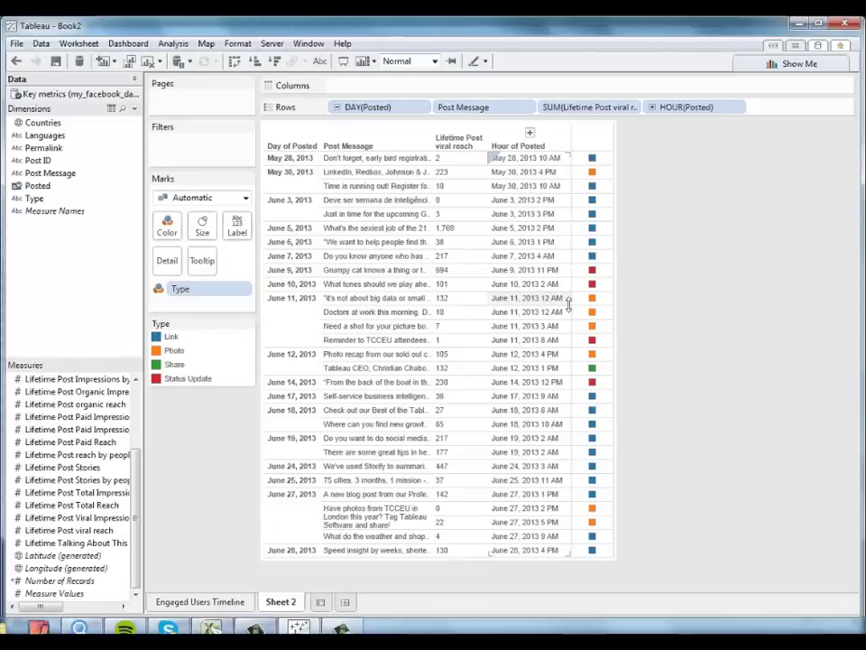
mouse_move(530, 144)
mouse_down()
mouse_move(177, 213)
mouse_move(201, 229)
mouse_up()
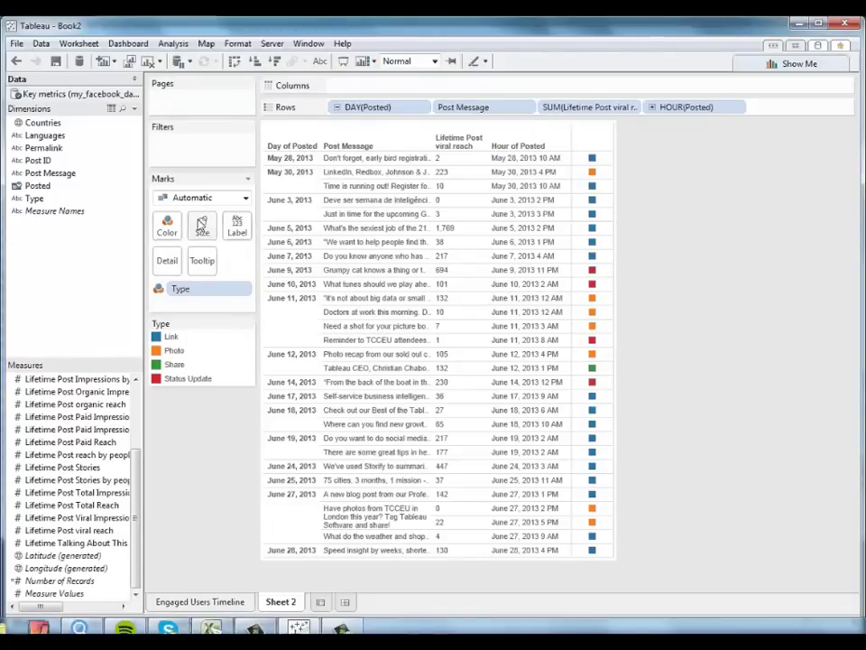
click(201, 228)
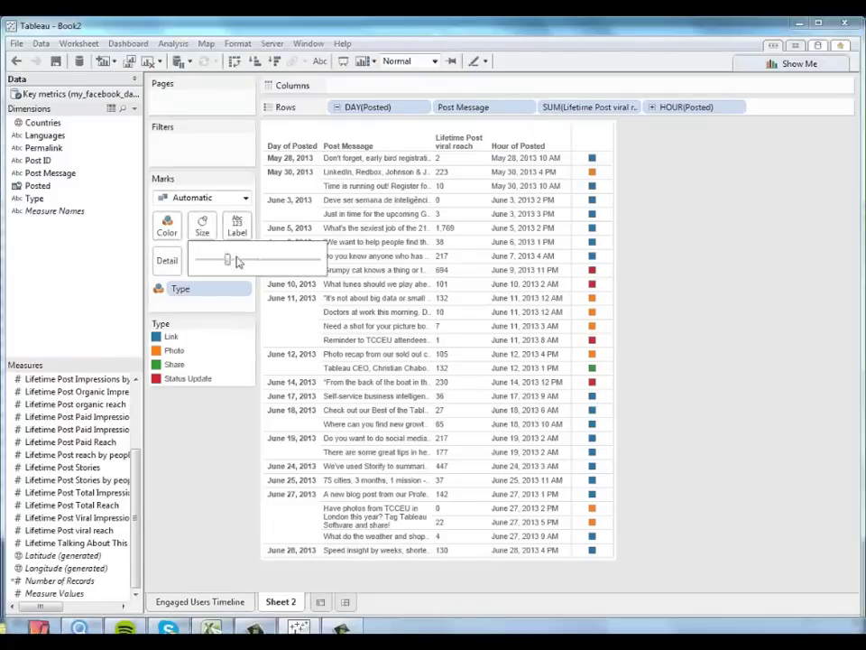
drag(228, 259, 243, 261)
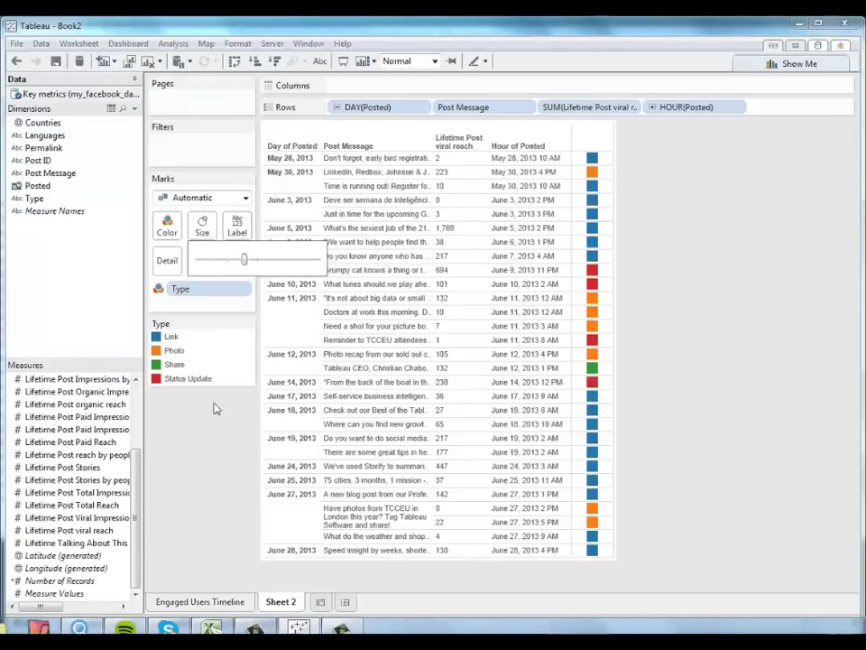
click(212, 431)
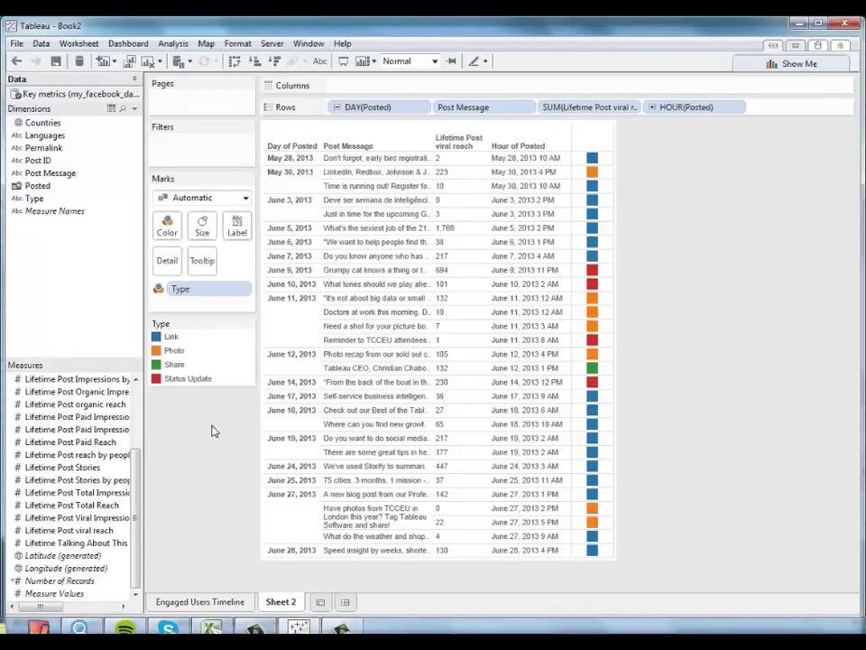
Step: Rename the Sheet 2 worksheet to 'Post Detail'
right_click(281, 601)
click(330, 479)
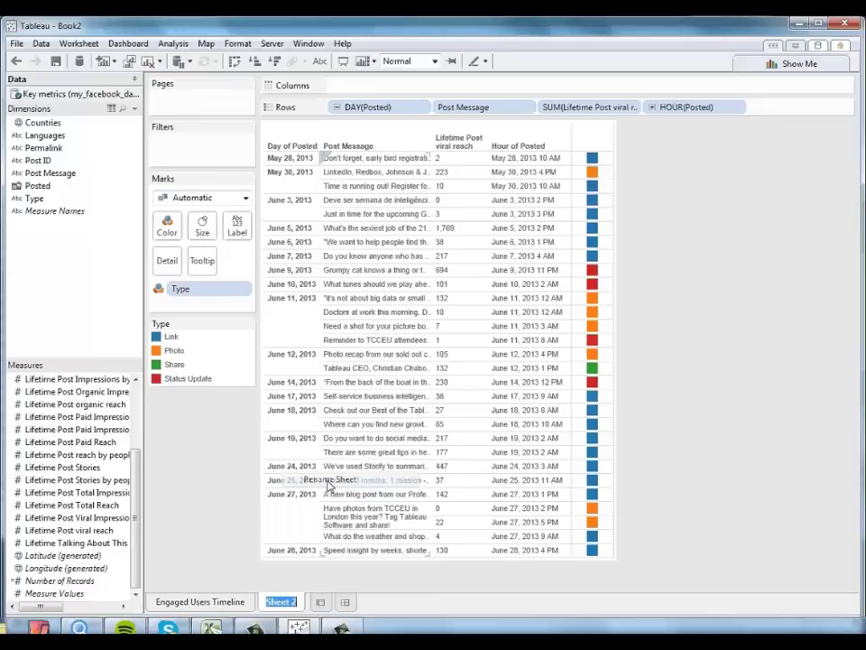
text(Post)
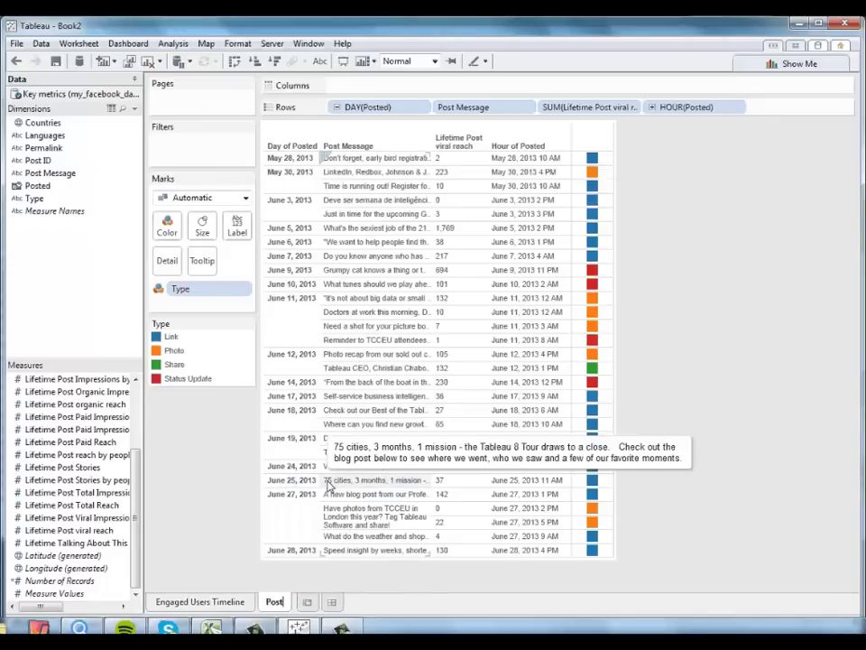
text( Detail)
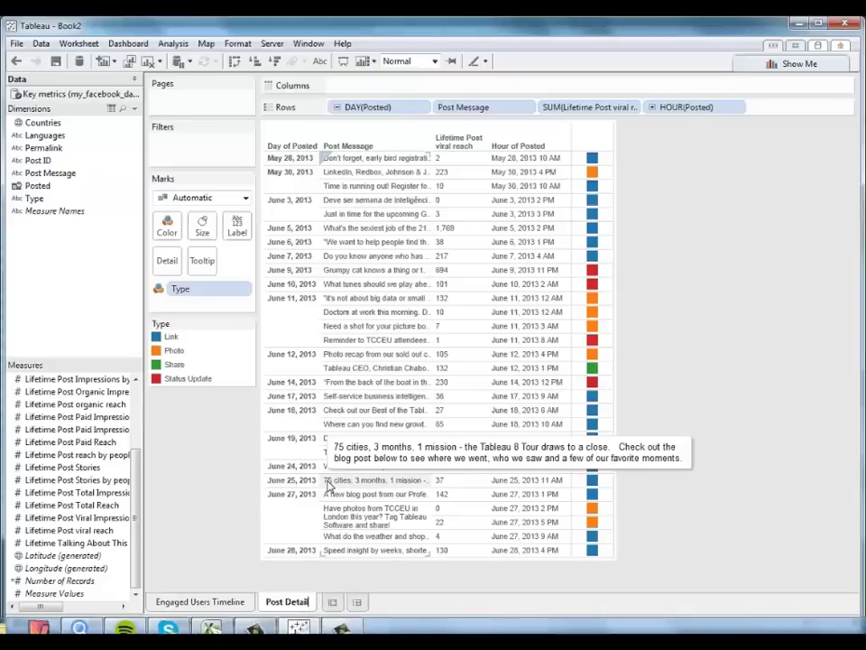
key(Return)
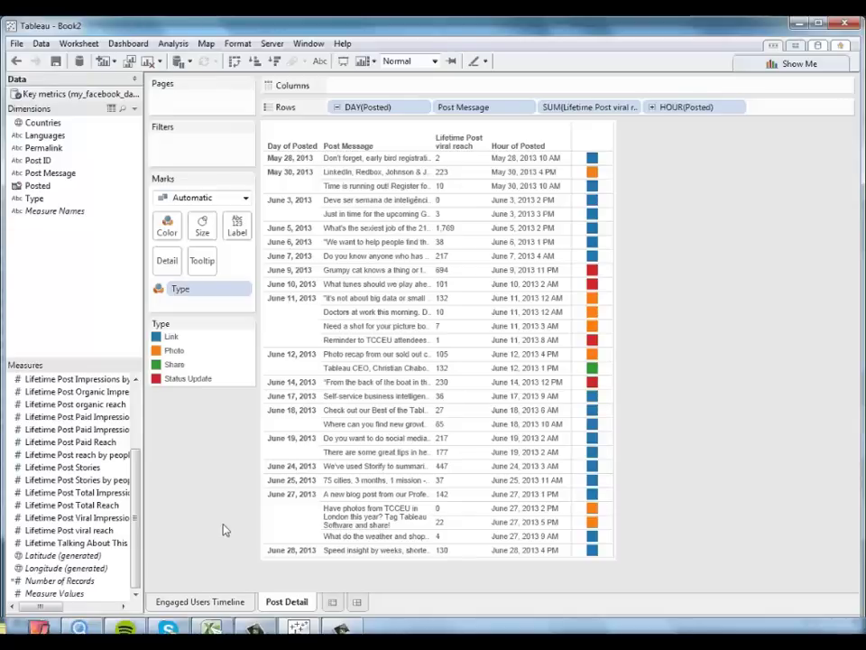
Step: Create a new dashboard with Engaged Users Timeline on top and the Post Detail table below
click(358, 602)
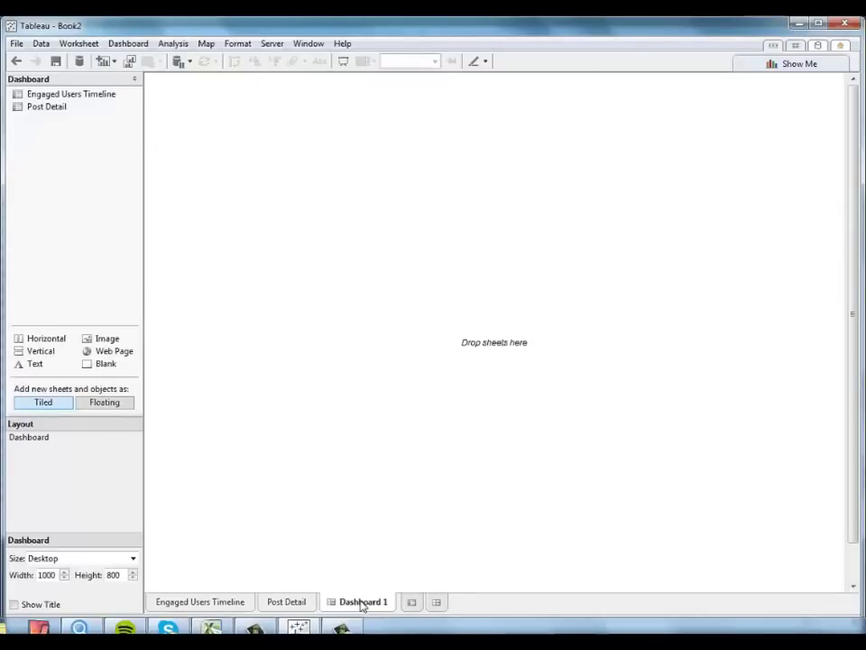
drag(83, 94, 435, 137)
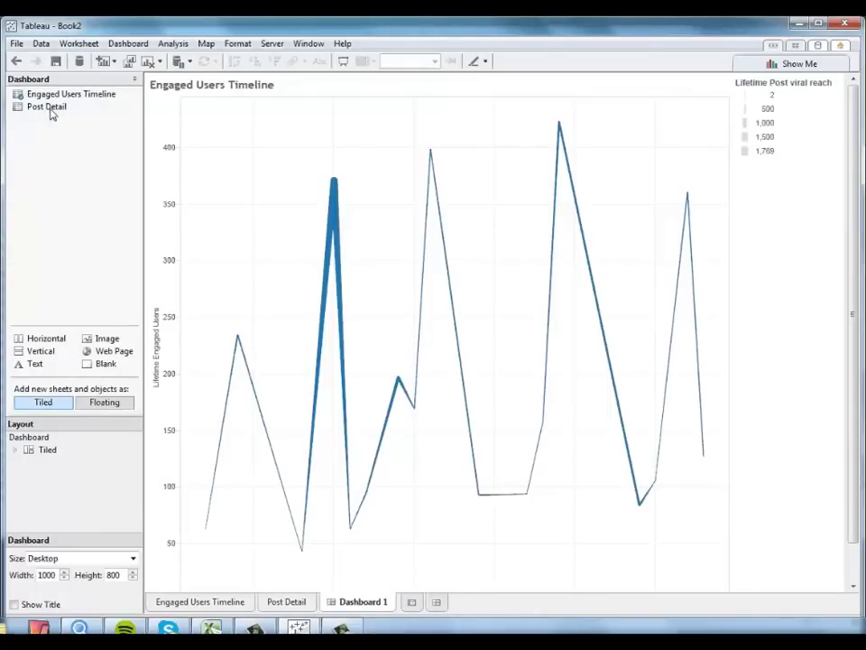
drag(52, 111, 447, 386)
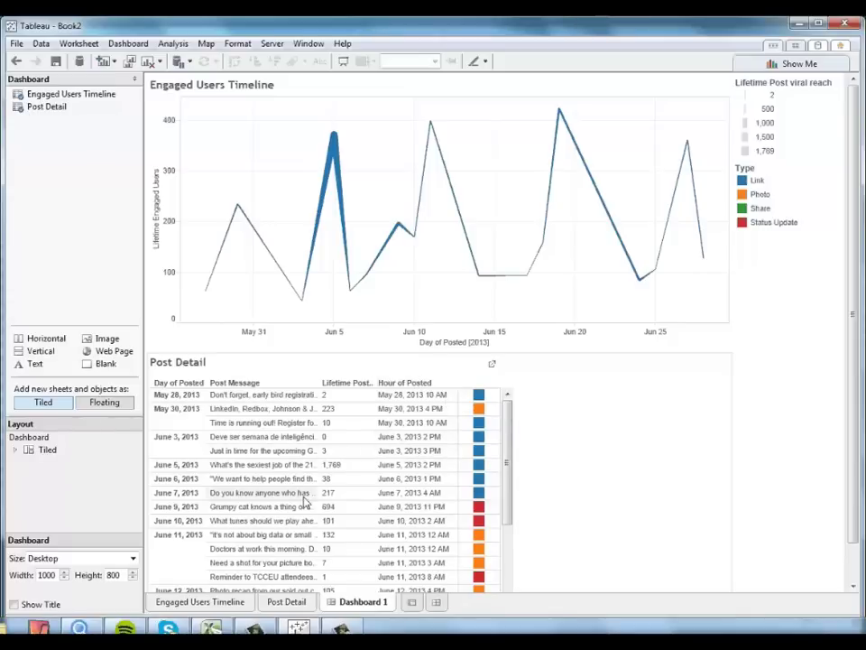
Step: Widen the Post Message column on the Post Detail sheet so full messages show
click(286, 601)
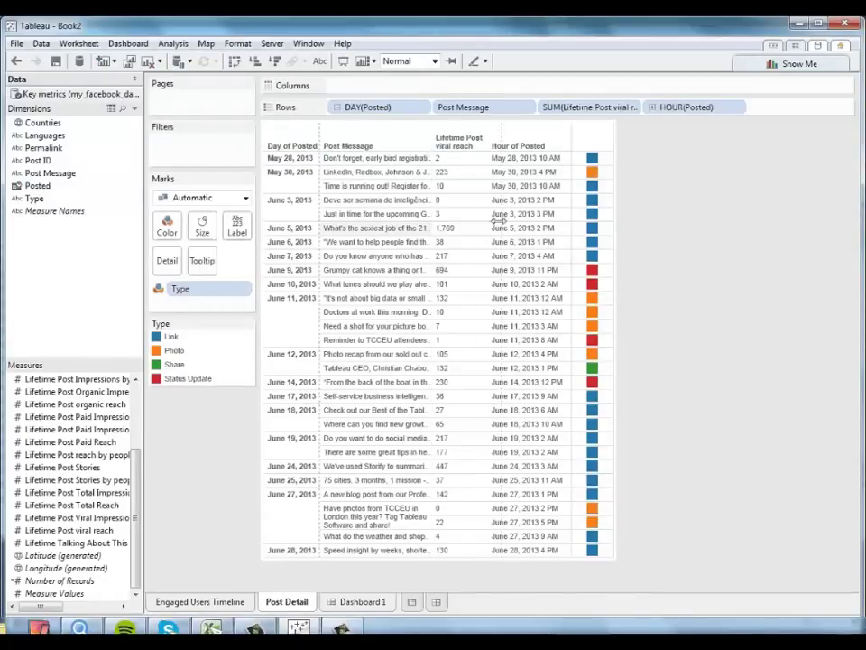
drag(430, 227, 562, 220)
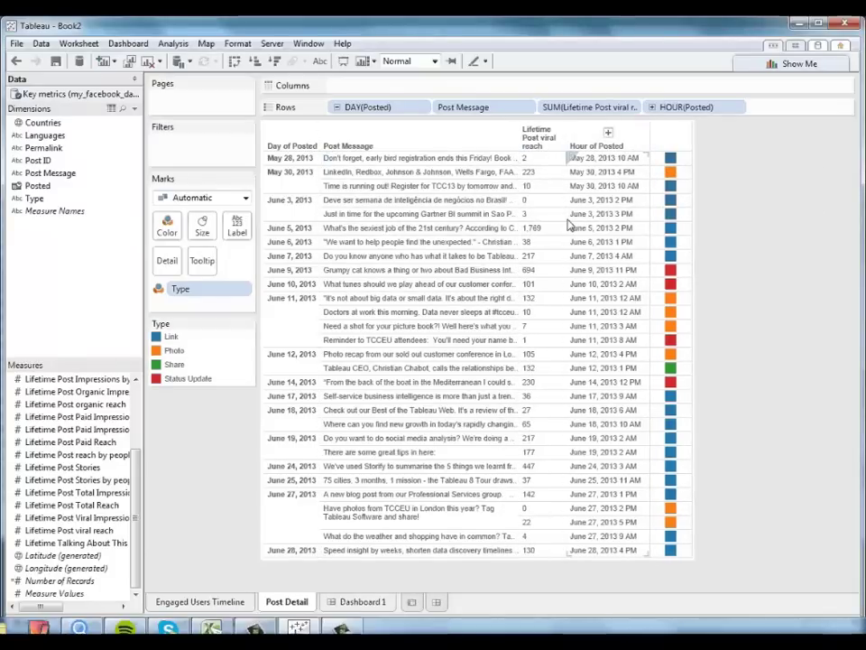
click(364, 602)
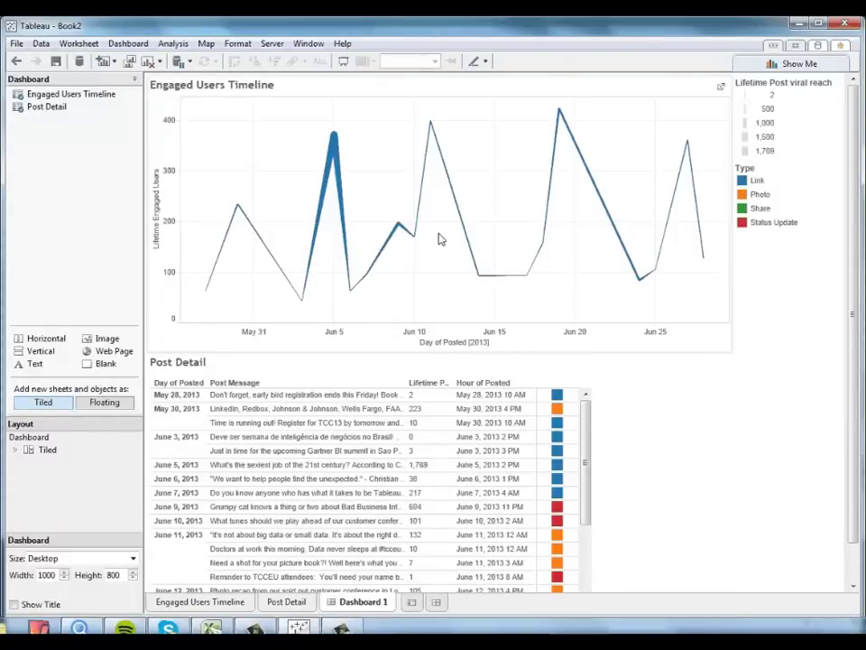
Step: Set the dashboard's timeline to Use as Filter
click(653, 127)
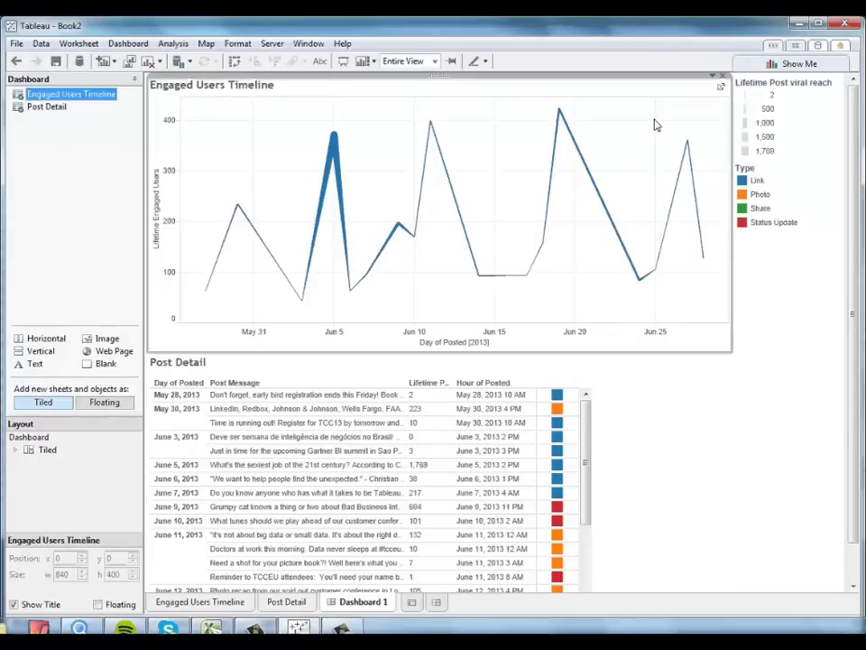
click(712, 77)
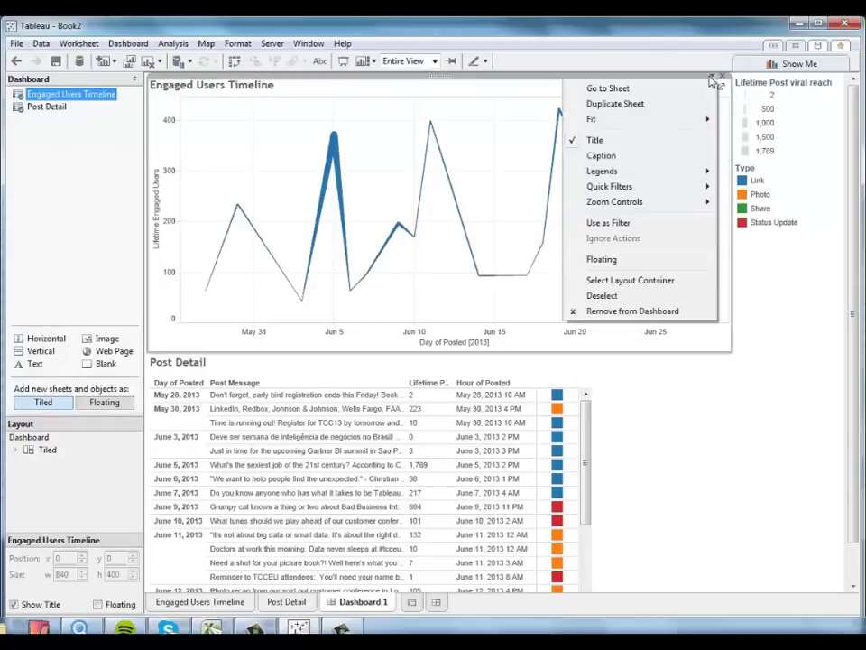
click(659, 224)
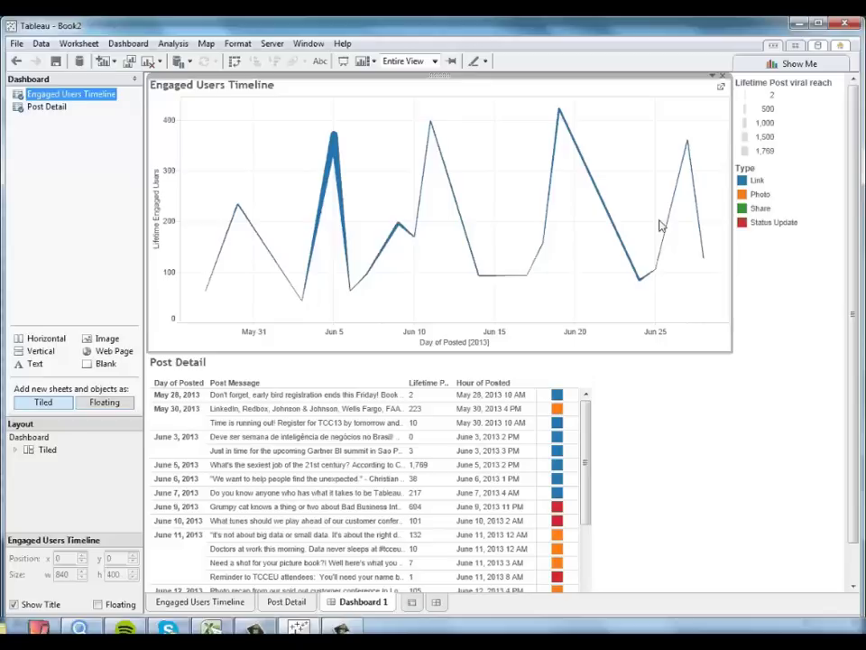
Step: Test the timeline filter on the Jun 5 and Jun 11 peaks, then clear the selection
click(334, 136)
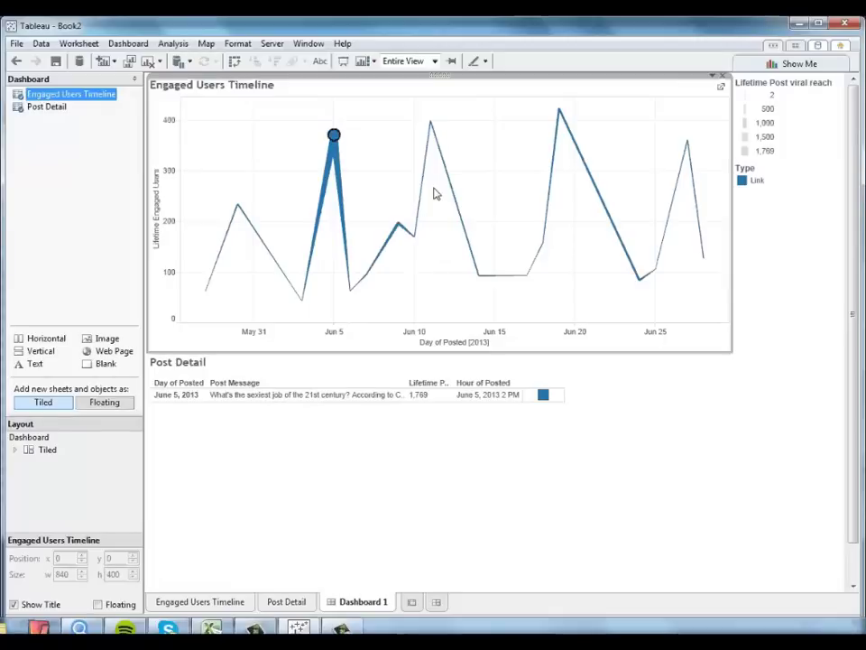
click(431, 123)
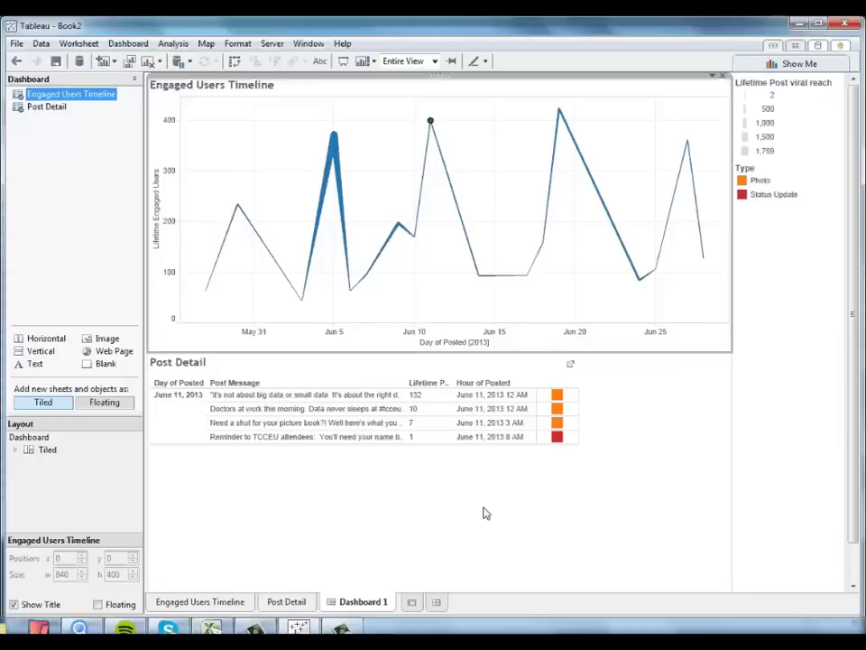
click(498, 181)
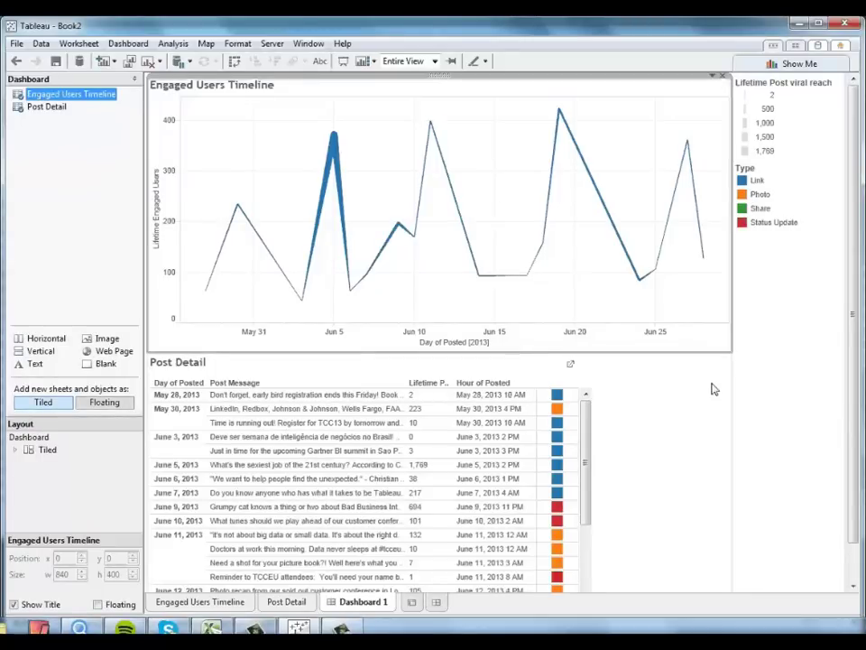
click(543, 383)
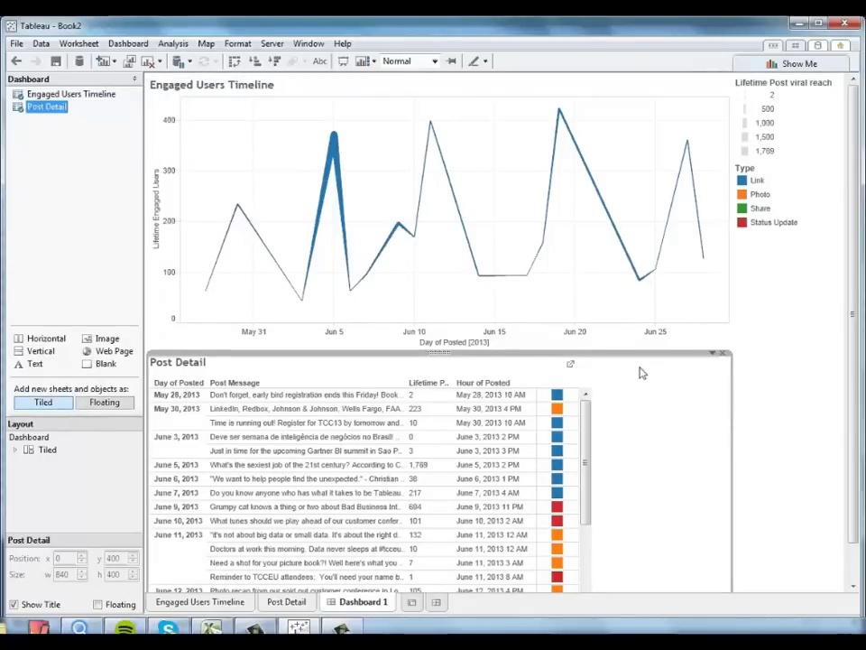
Step: Add a Type quick filter for Post Detail, shown as a compact dropdown
click(712, 355)
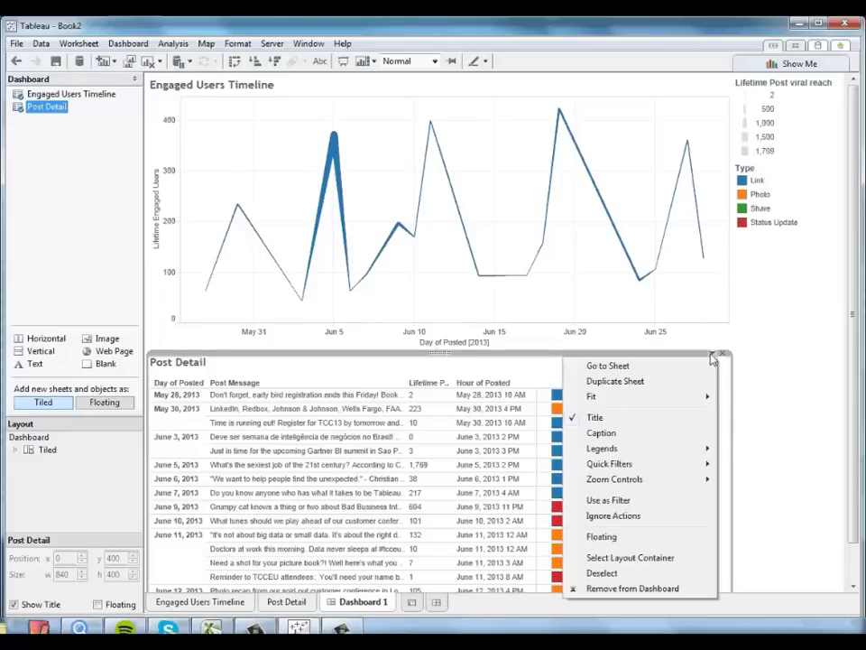
mouse_move(610, 464)
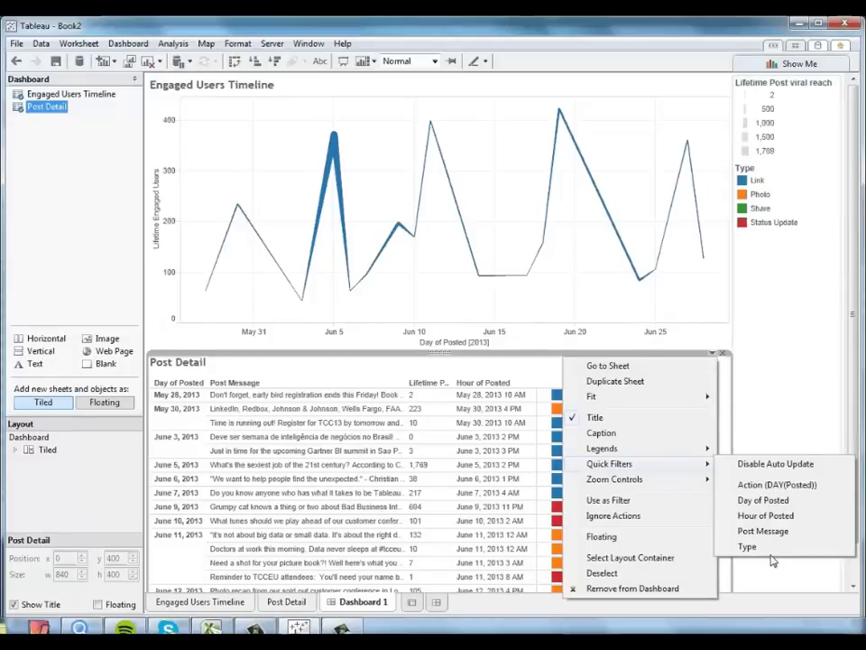
click(747, 547)
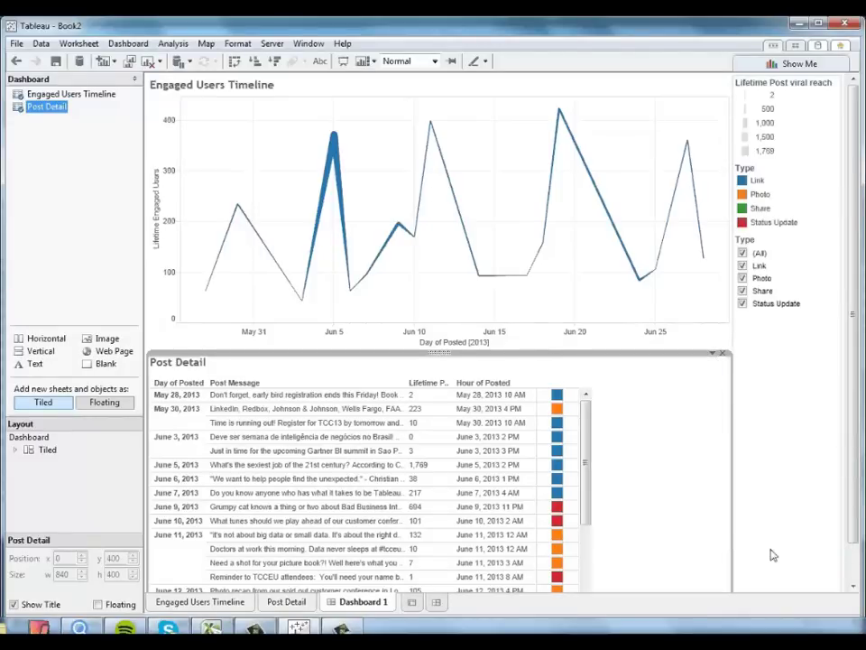
mouse_move(785, 271)
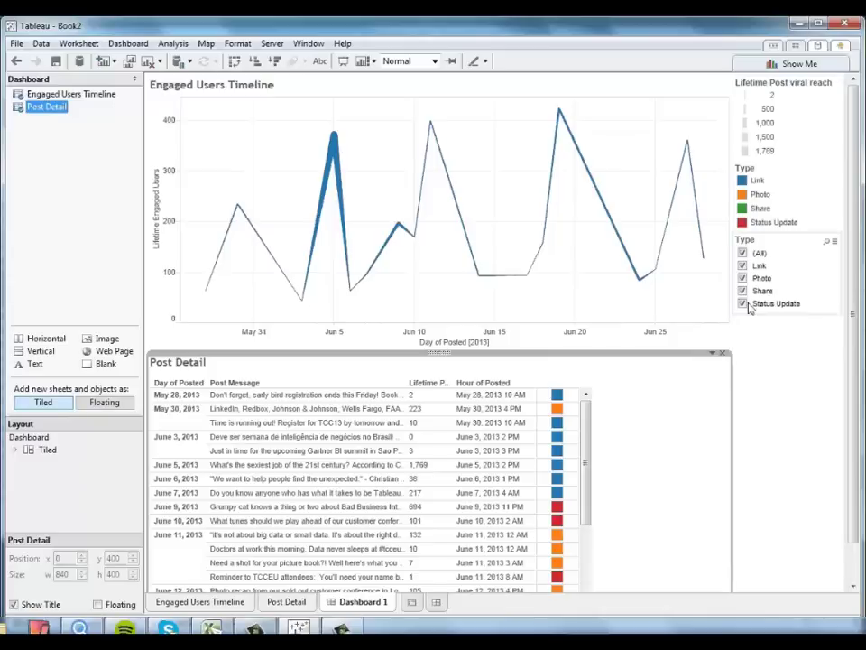
click(815, 243)
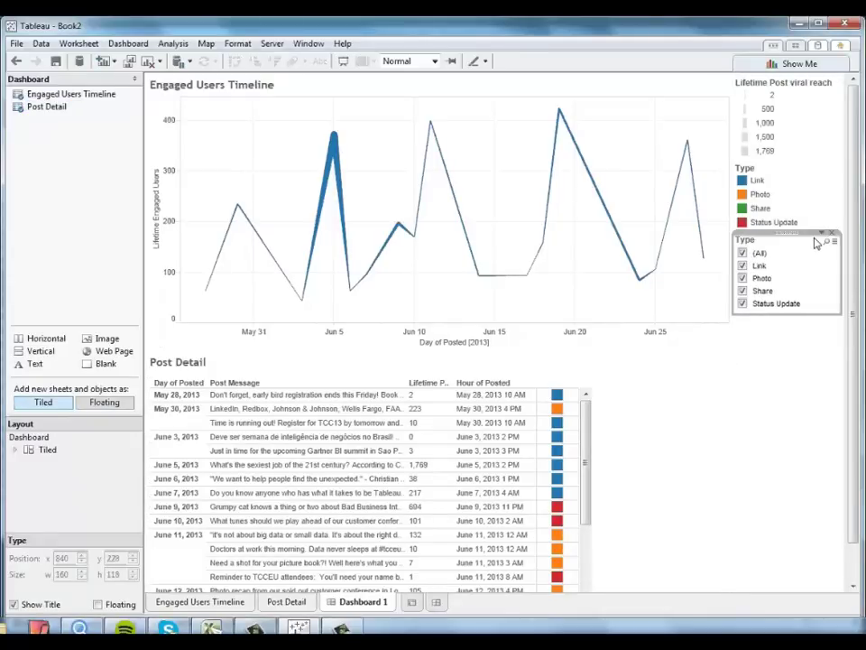
click(821, 238)
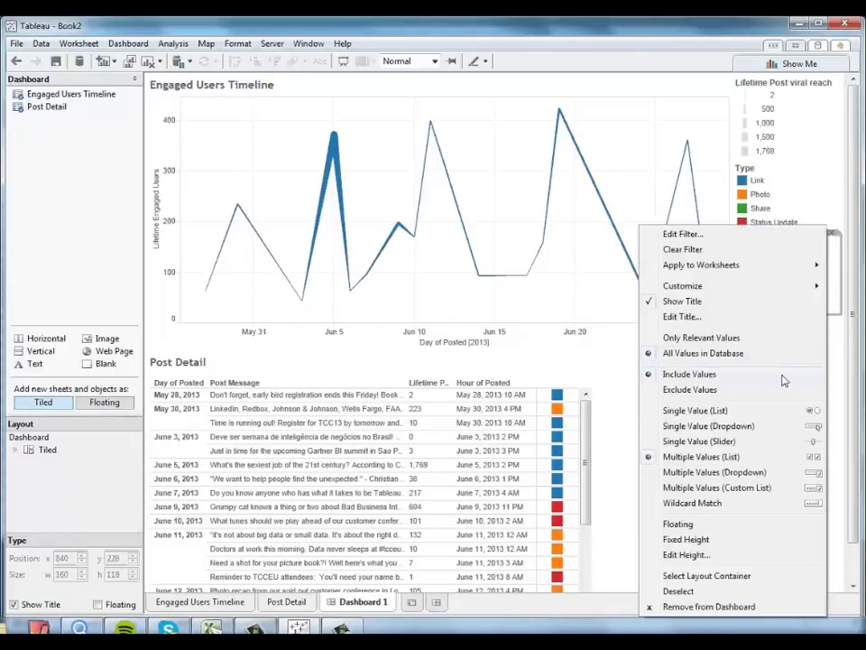
click(764, 474)
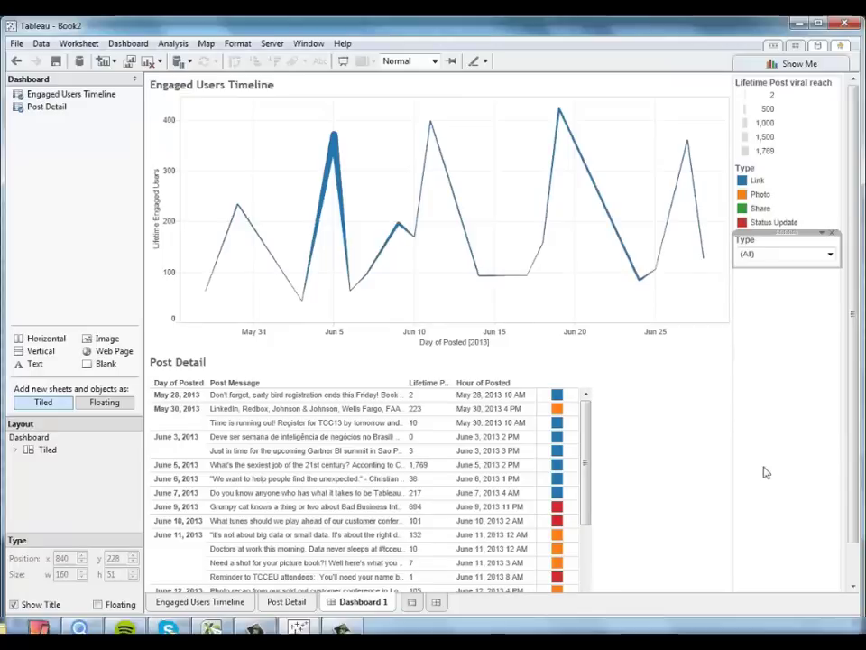
Step: Limit the Type filter to only Photo and Status Update
click(830, 254)
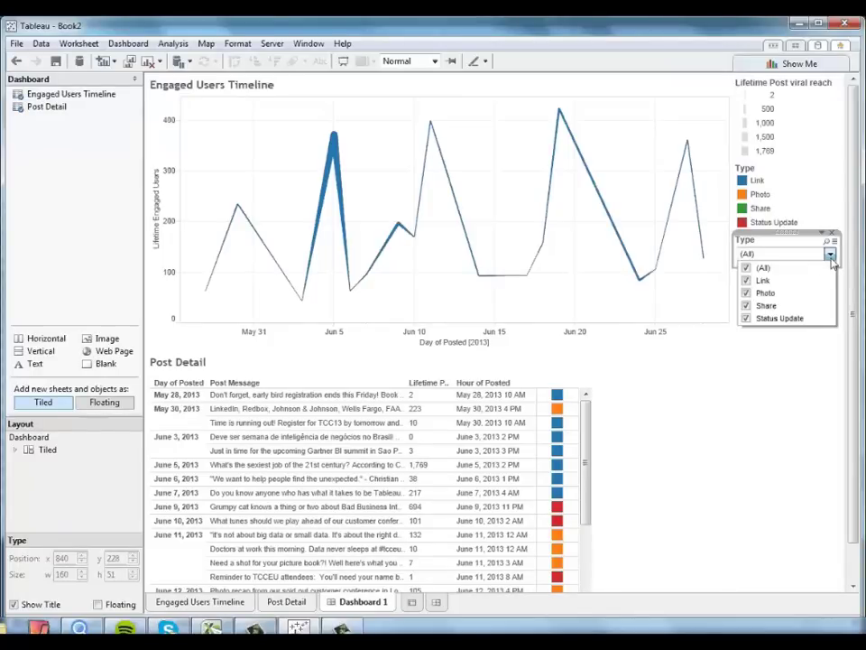
click(746, 267)
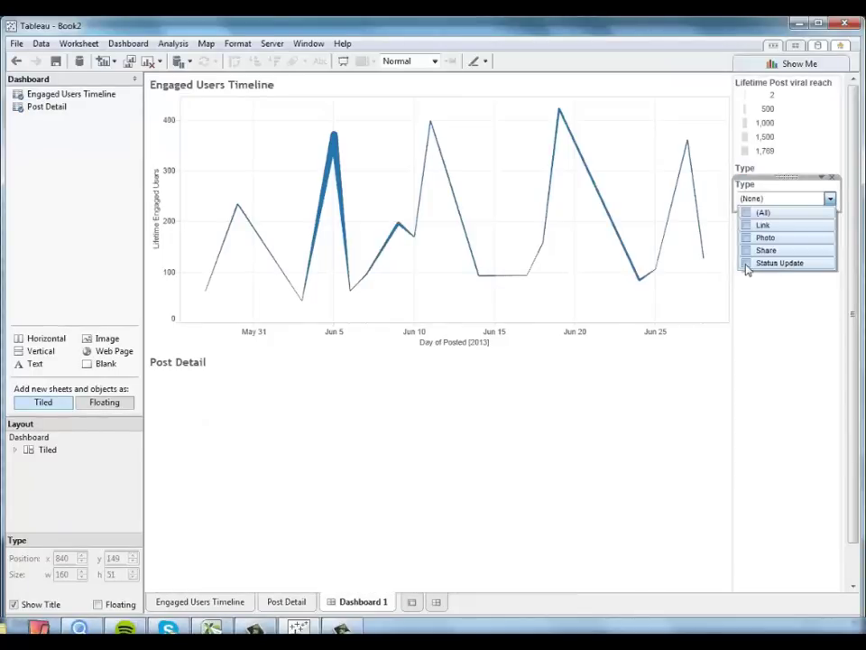
click(746, 212)
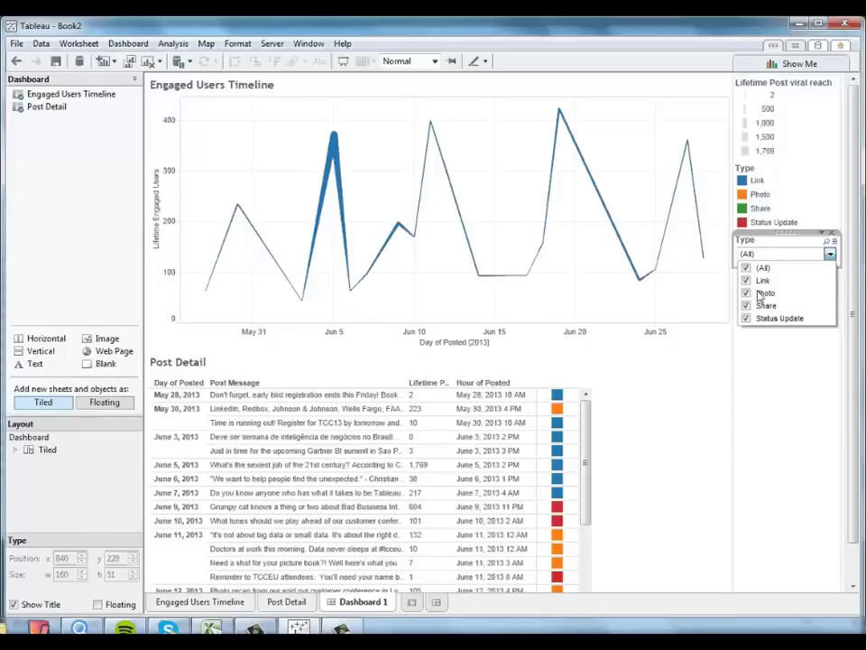
click(746, 268)
click(746, 237)
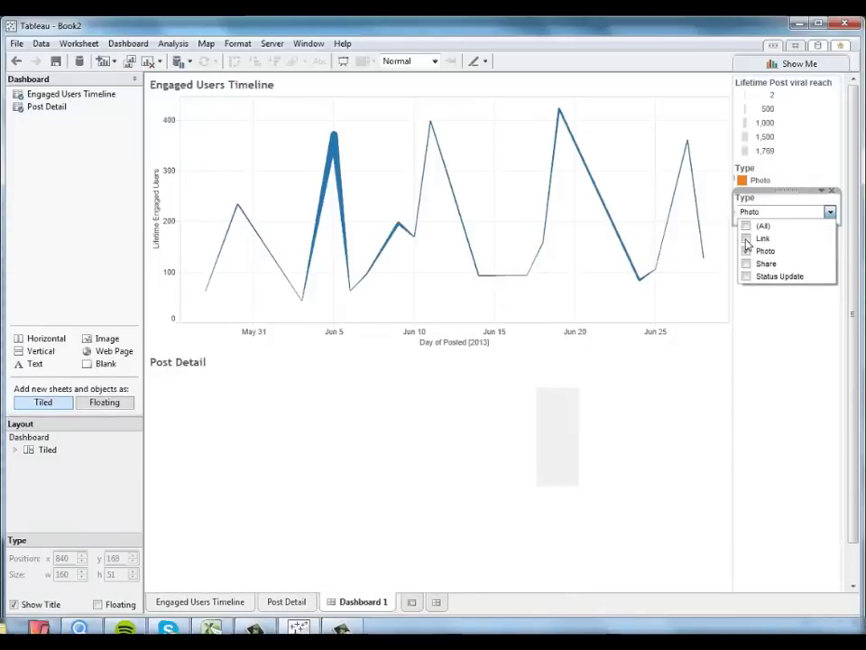
click(746, 276)
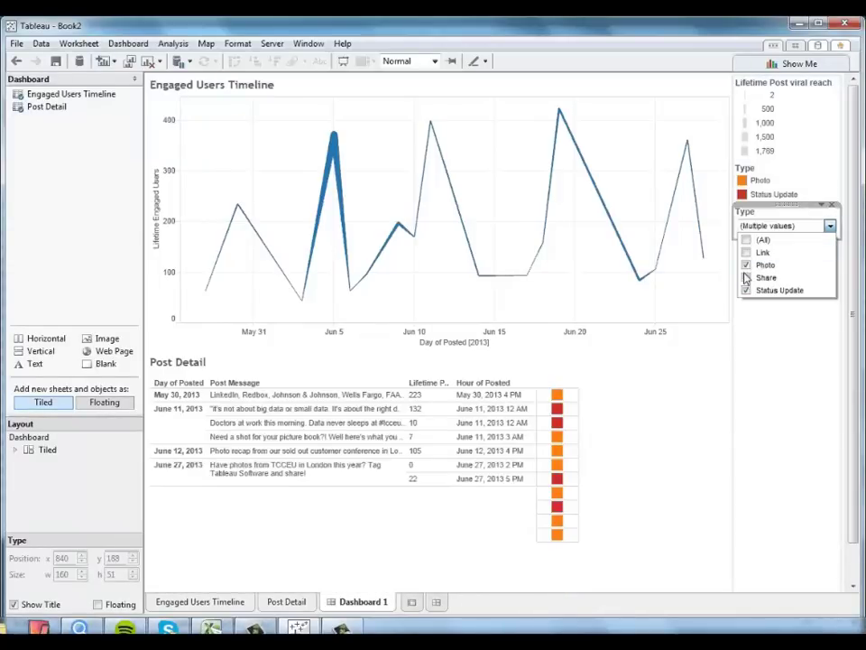
click(787, 353)
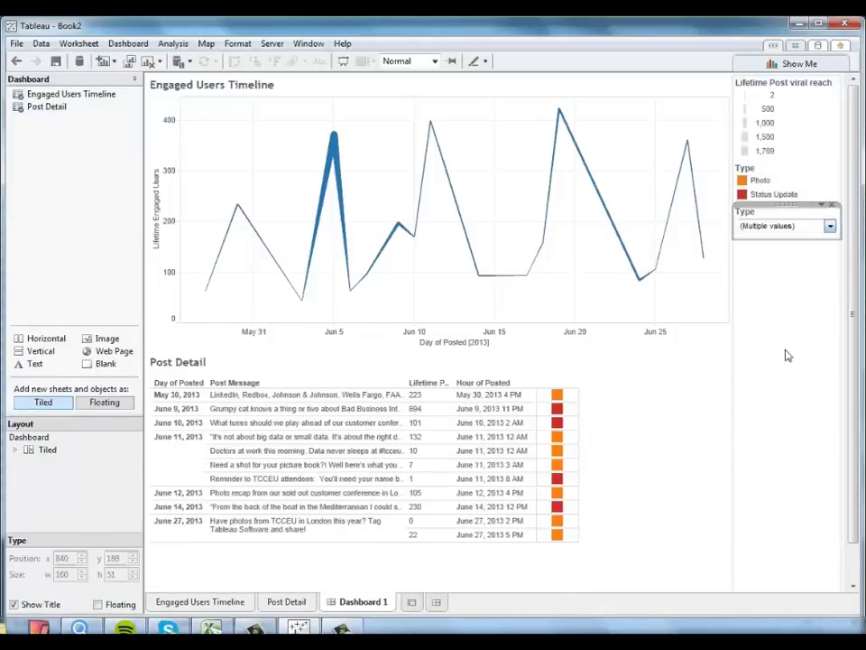
Step: Apply the Type filter to all worksheets using this data source and reset it to (All)
click(822, 206)
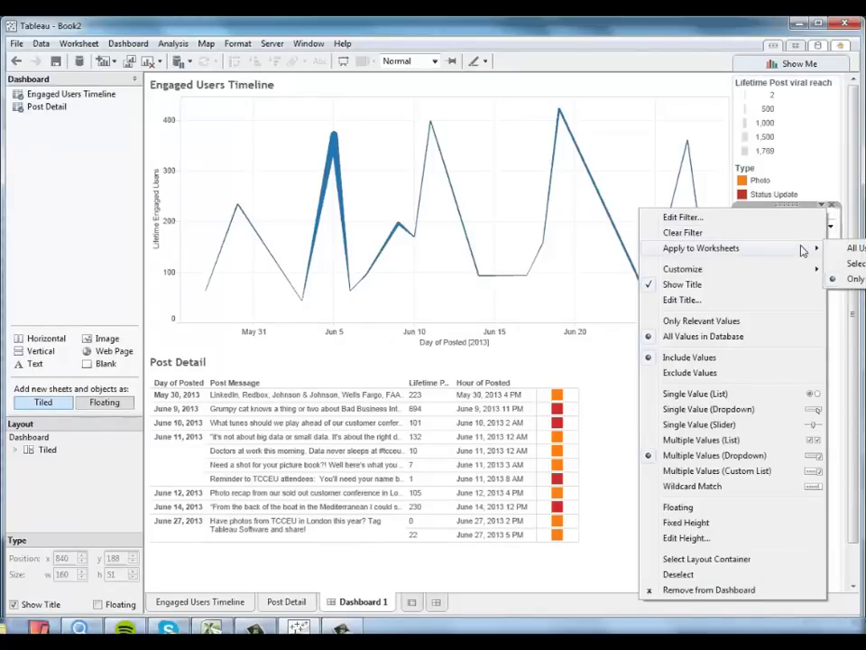
mouse_move(701, 248)
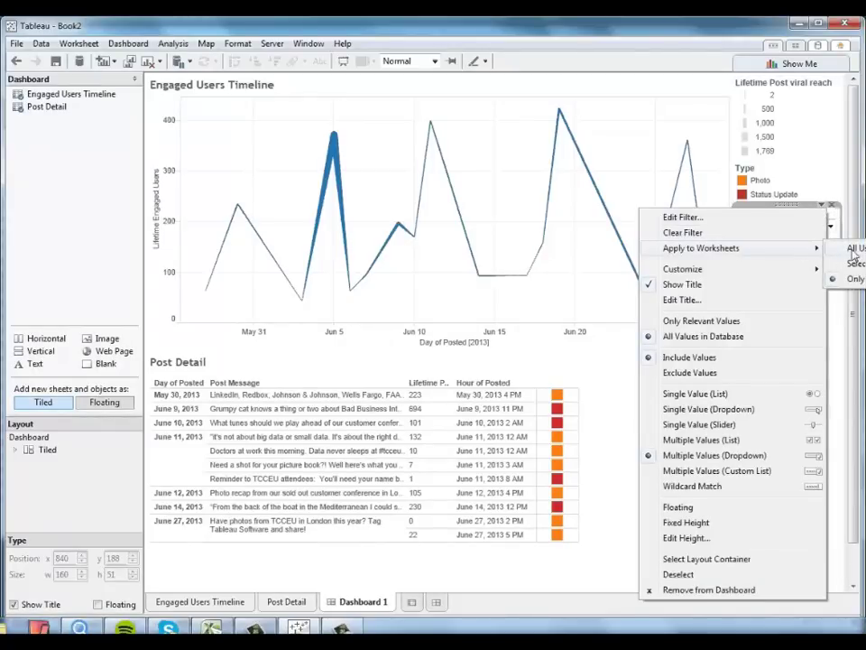
click(853, 249)
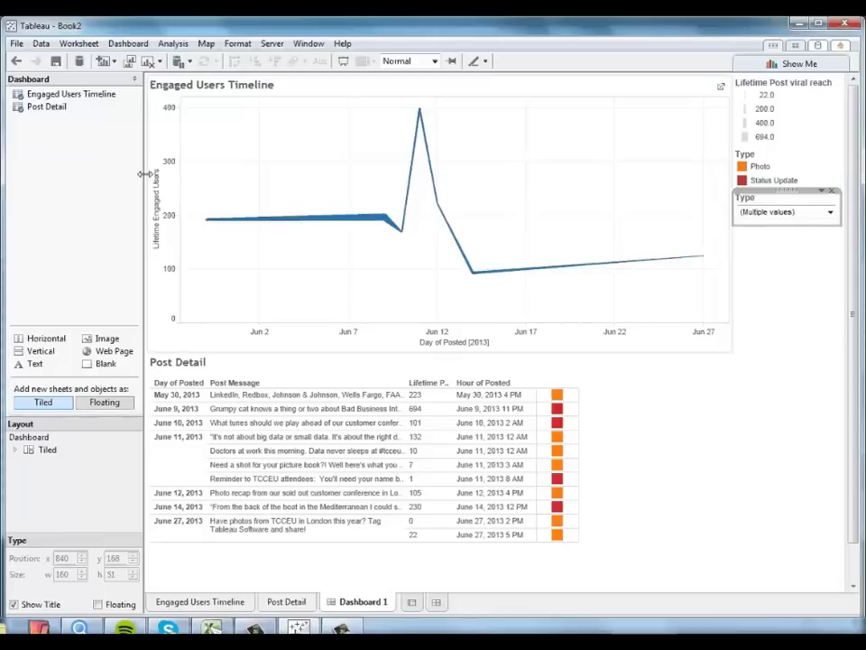
click(830, 212)
click(745, 238)
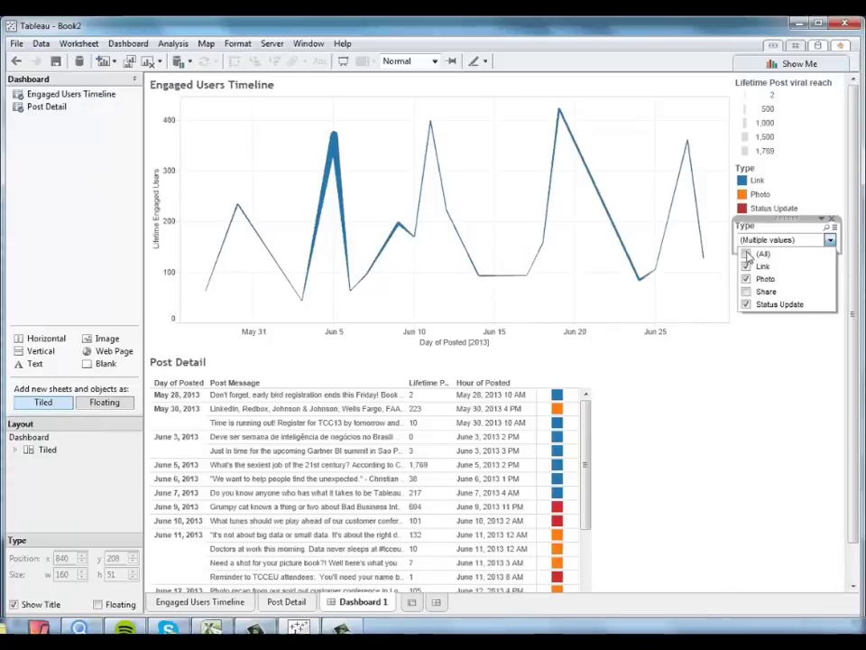
click(748, 256)
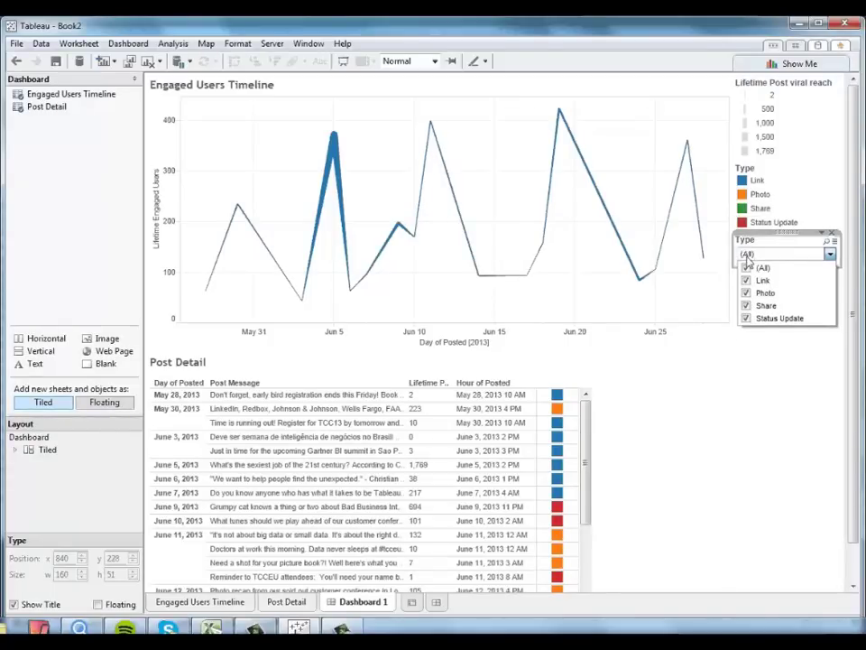
click(809, 417)
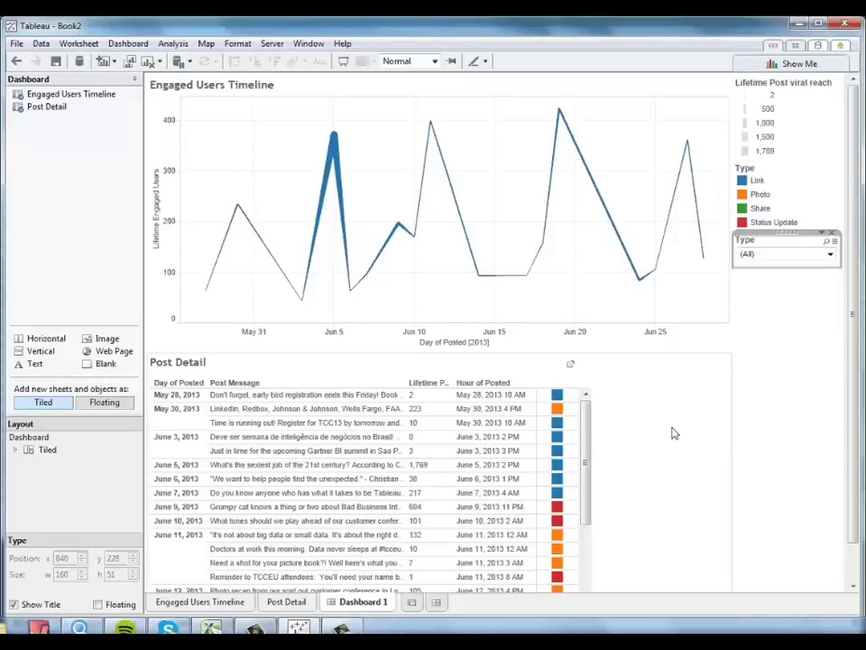
mouse_move(361, 469)
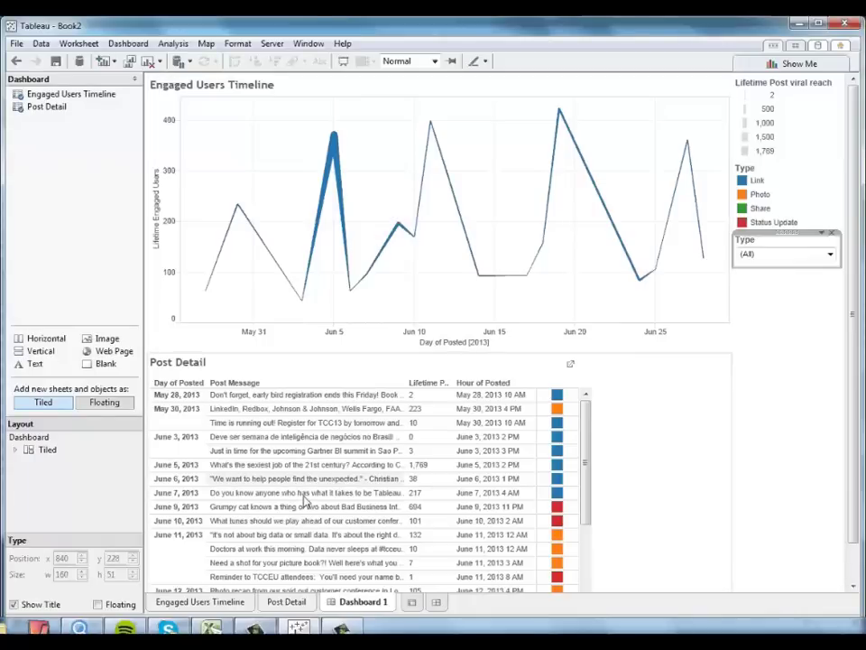
Step: Set the Engaged Users Timeline line colour to a dark purple swatch and go back to Dashboard 1
click(219, 603)
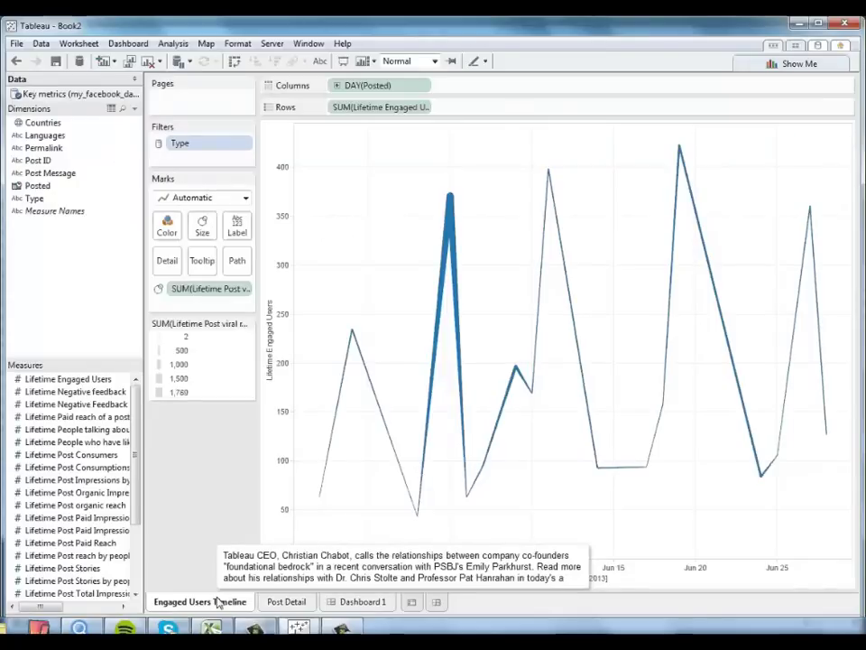
click(170, 227)
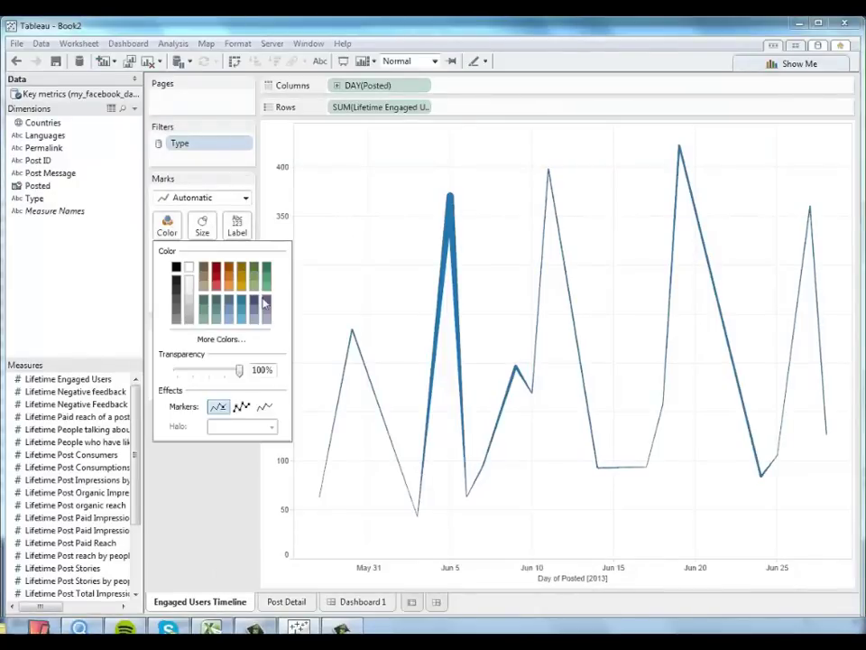
click(267, 307)
click(216, 502)
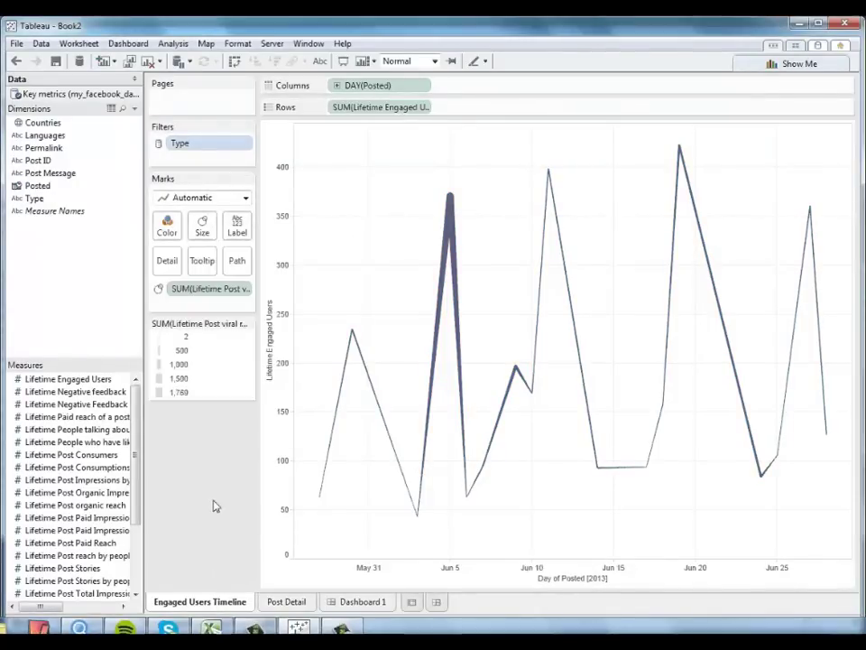
click(362, 601)
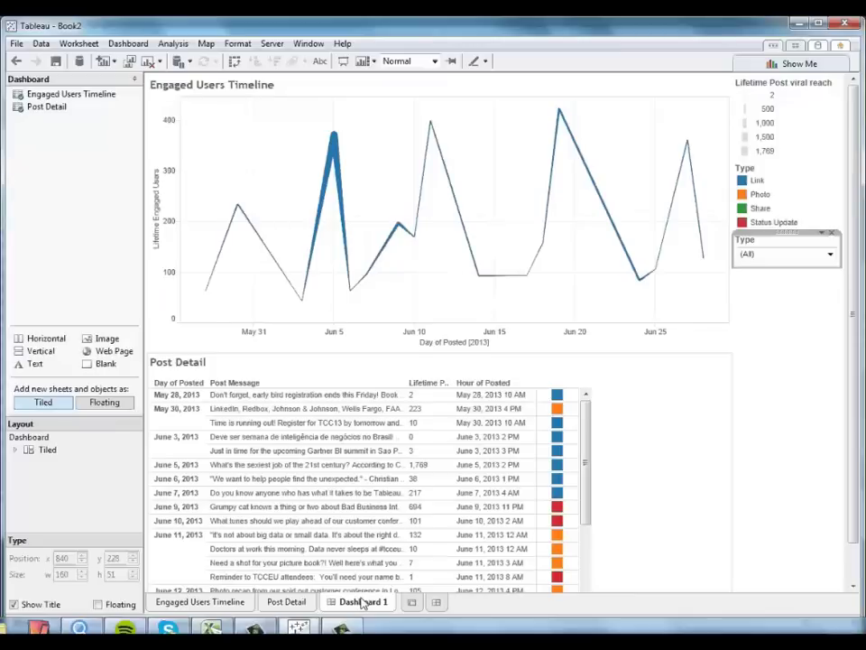
click(808, 406)
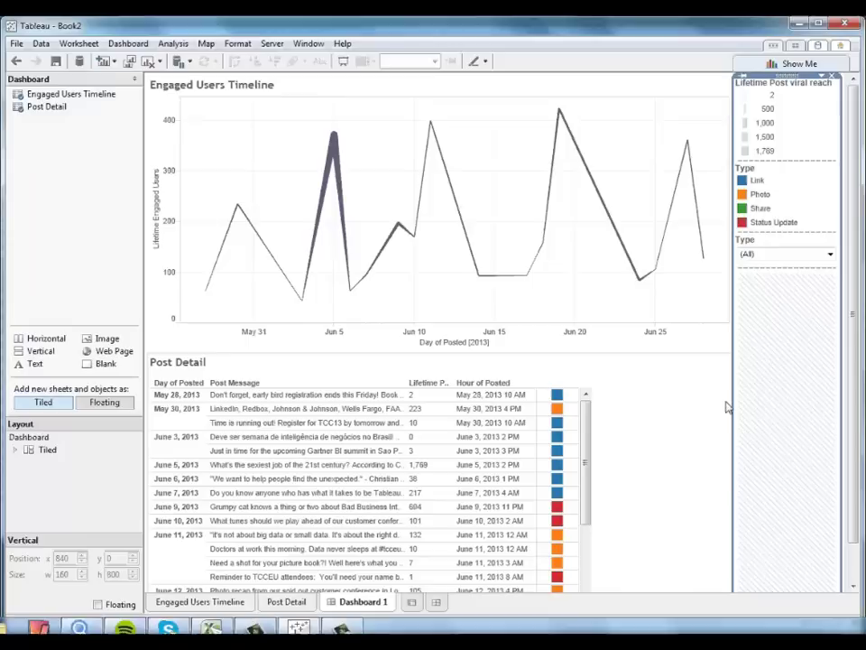
mouse_move(561, 440)
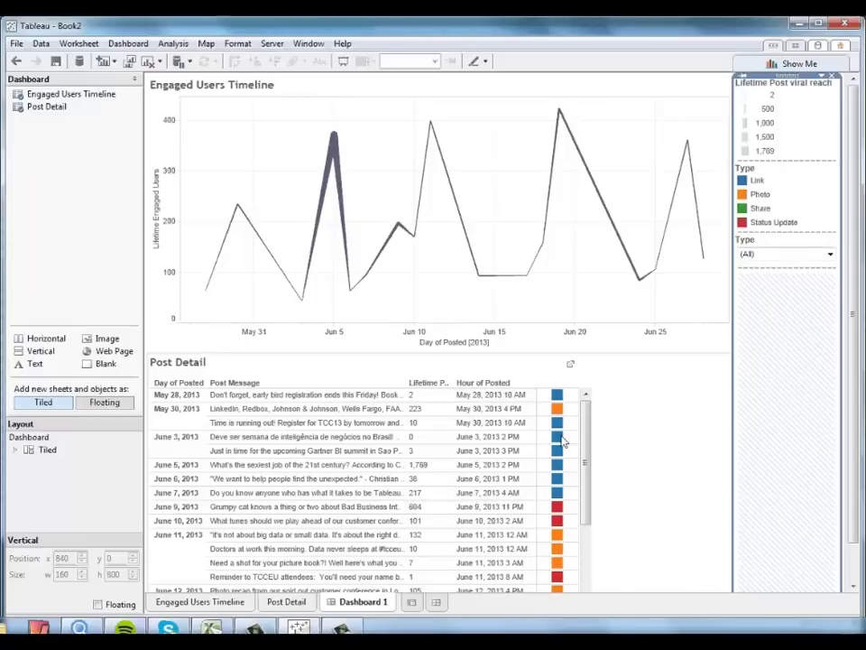
Step: Change the Dashboard 1 tab's name to 'Facebook Engagement Timeline' and commit it
click(121, 255)
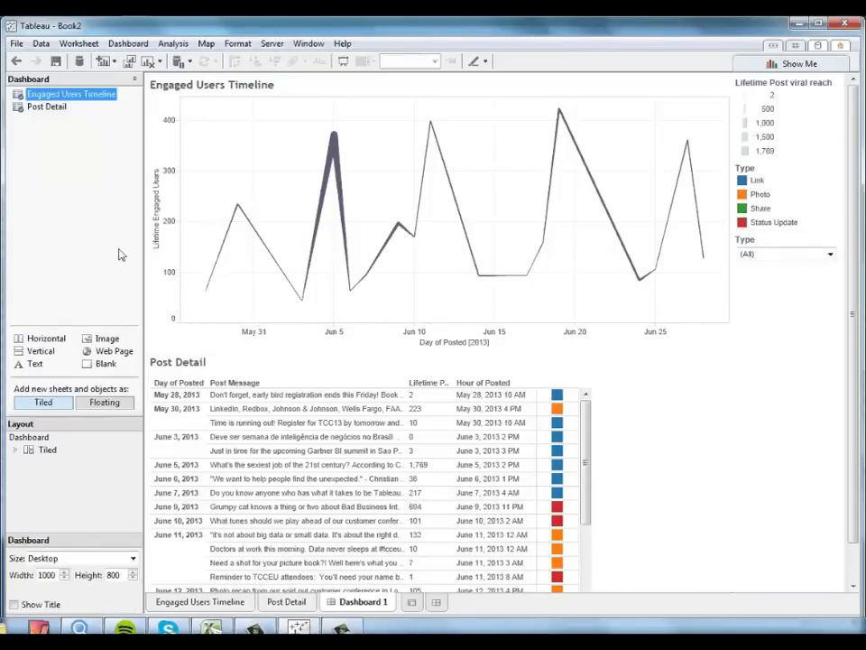
right_click(361, 602)
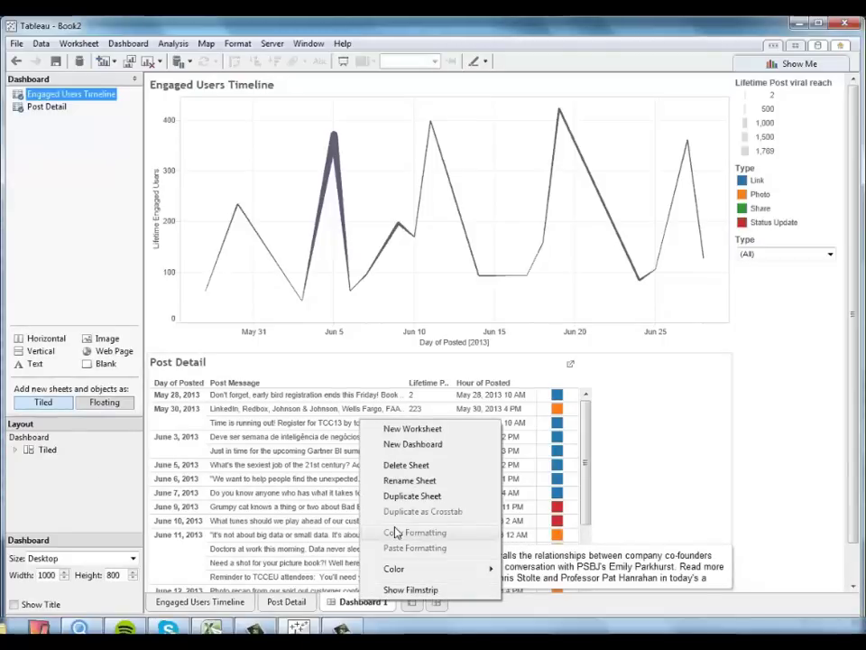
click(409, 481)
text(F)
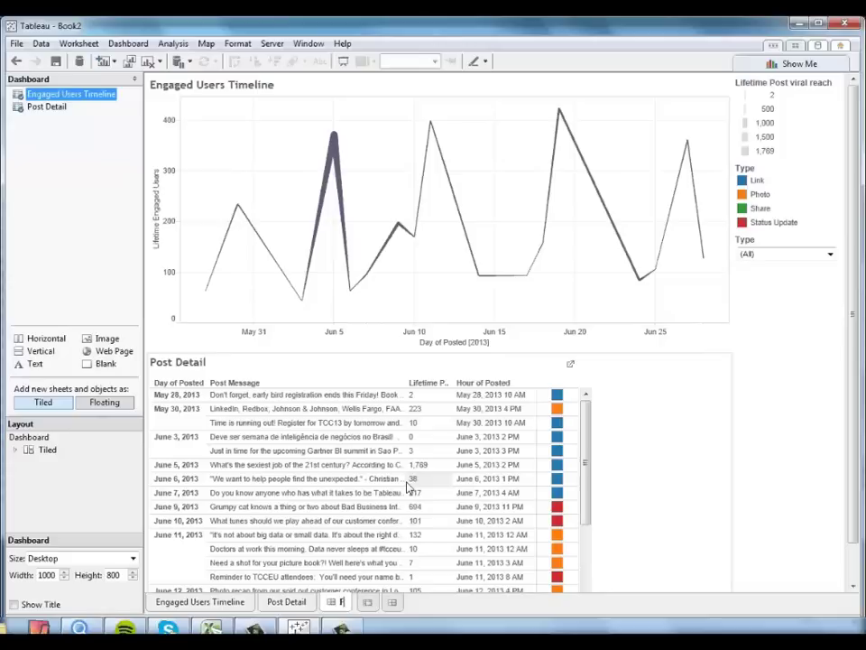
text(acebook)
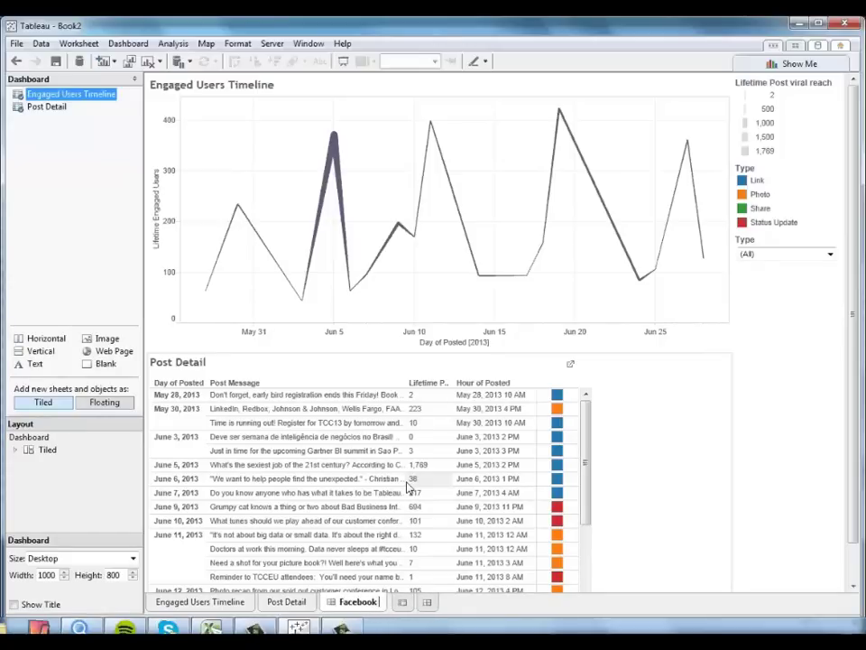
text( Engagemen)
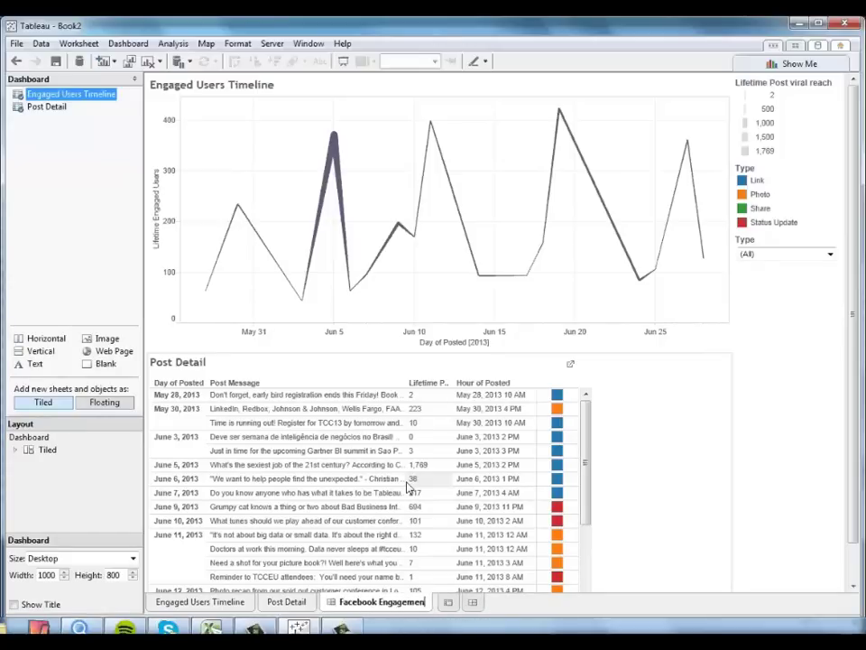
text(t Timeline)
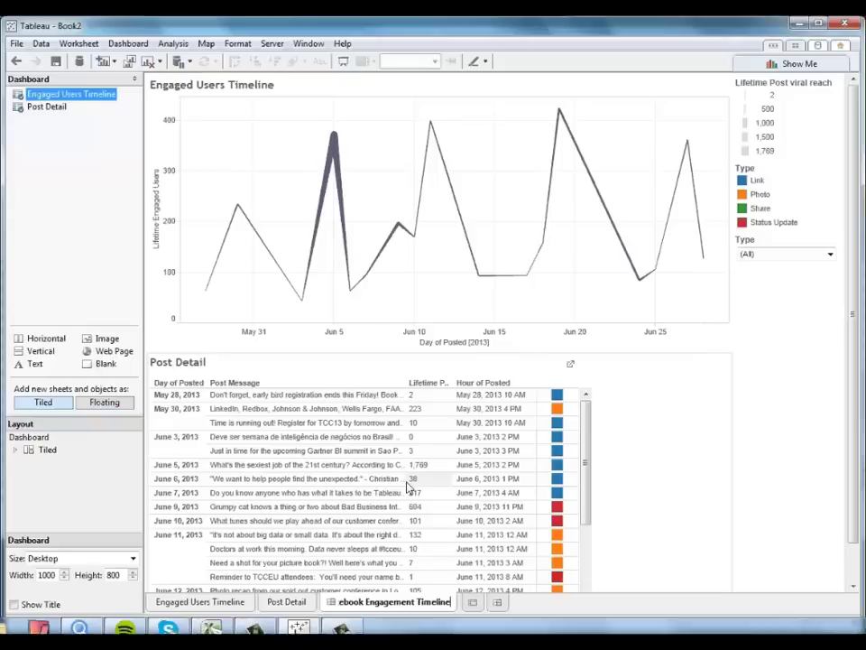
click(764, 474)
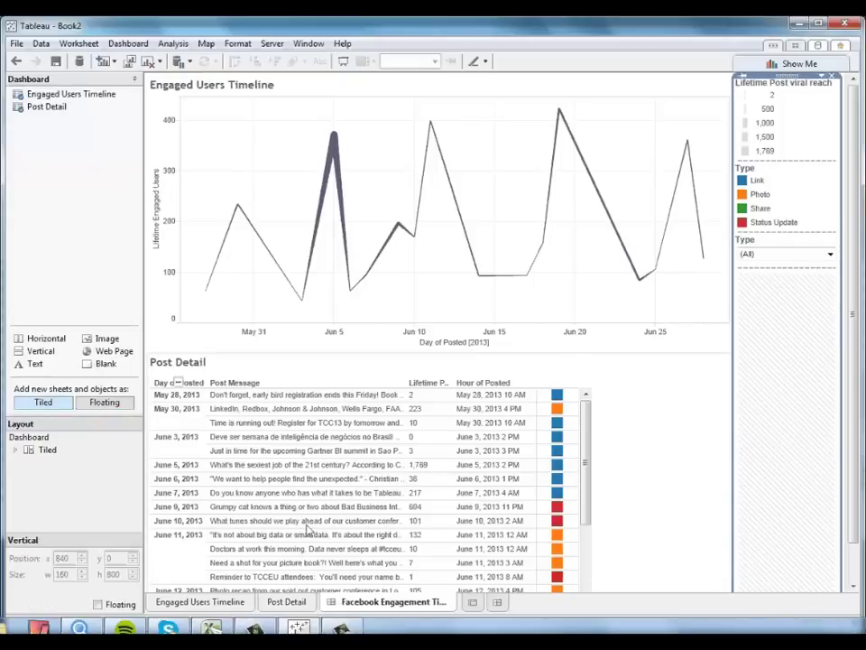
click(67, 150)
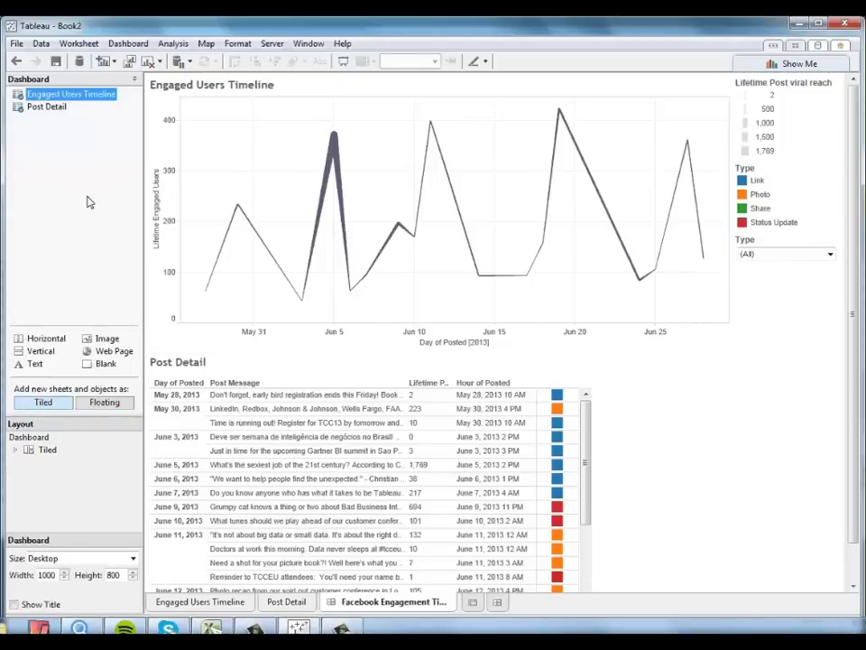
Step: Show the dashboard title, then filter Post Detail via the June 5, 14, 17 and 19 timeline points
click(14, 605)
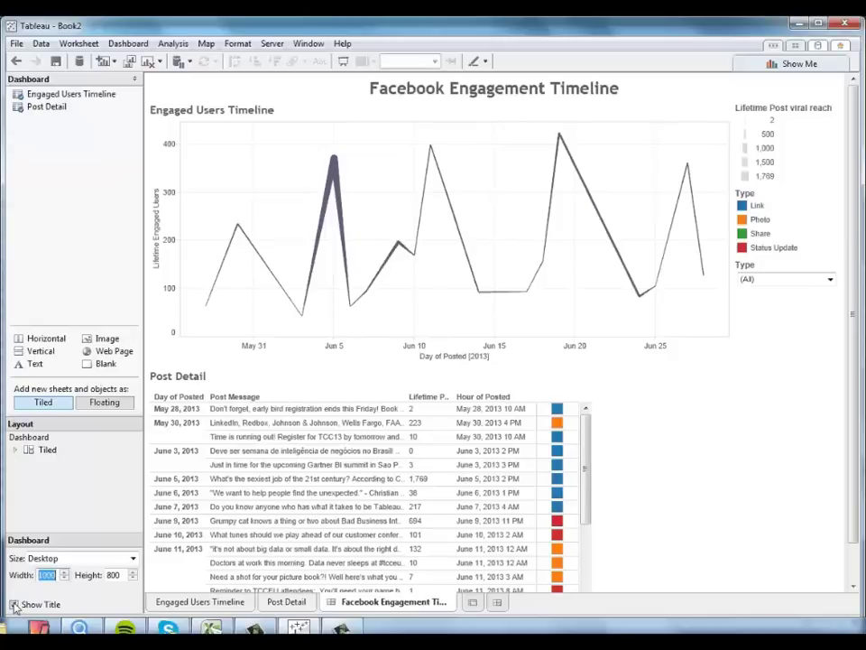
click(333, 159)
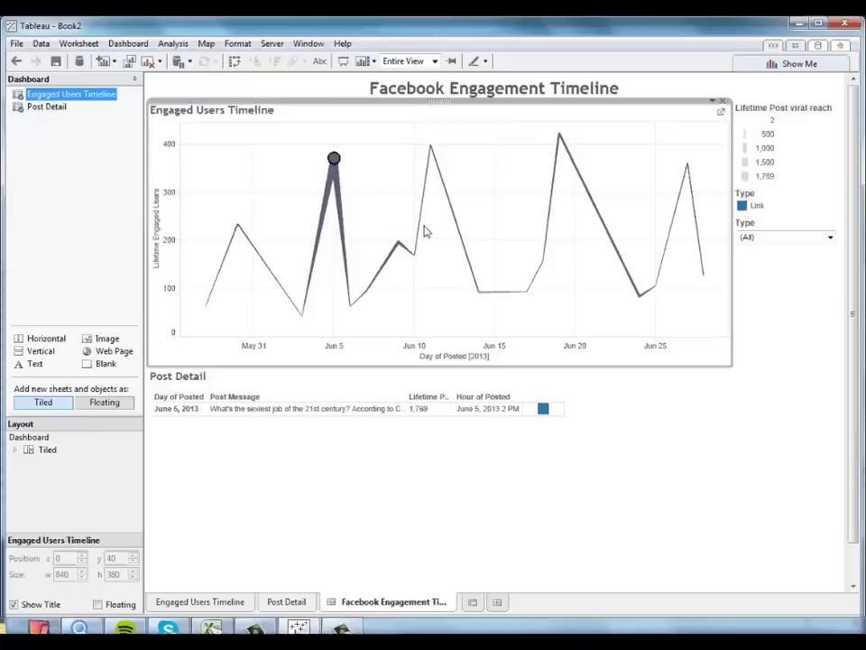
click(478, 293)
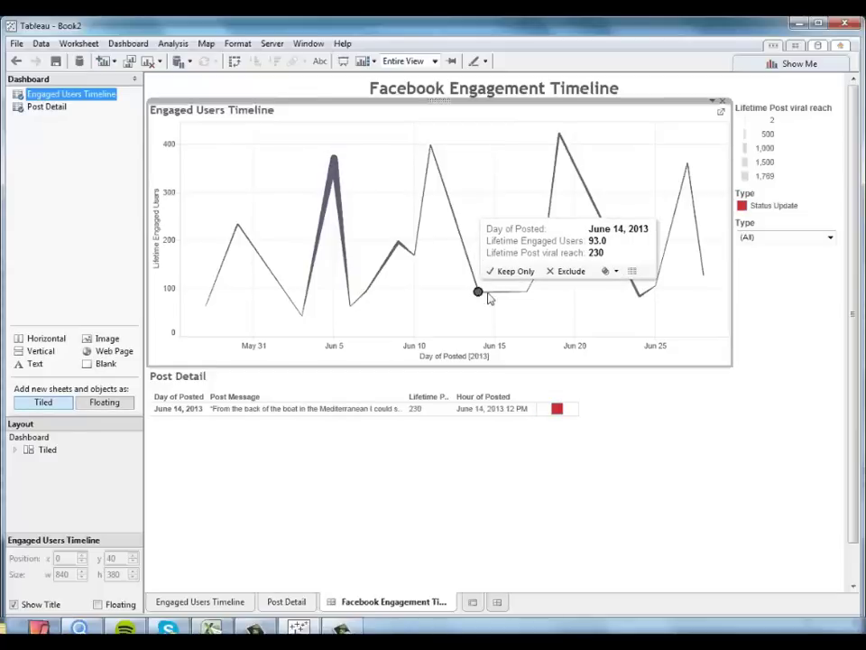
click(527, 290)
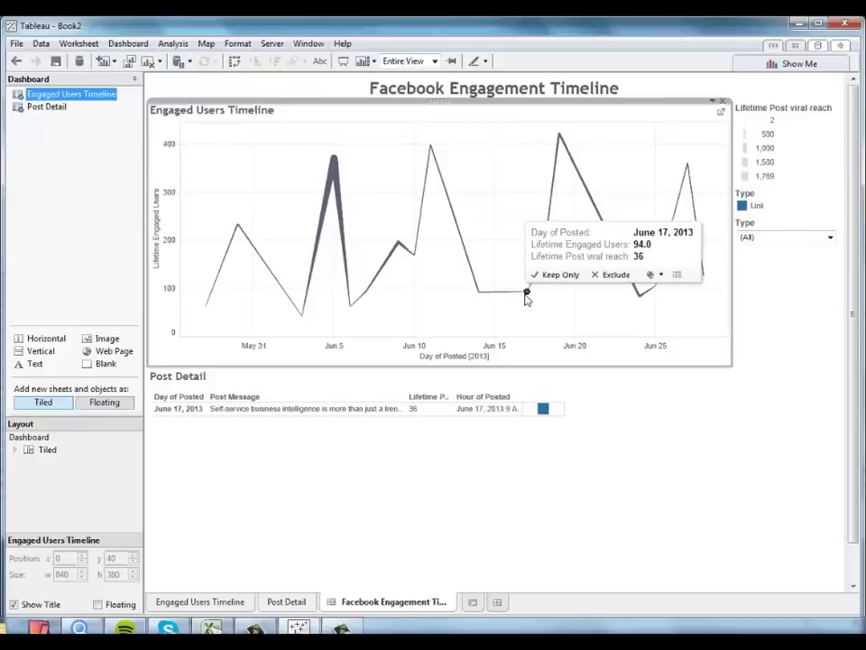
click(558, 138)
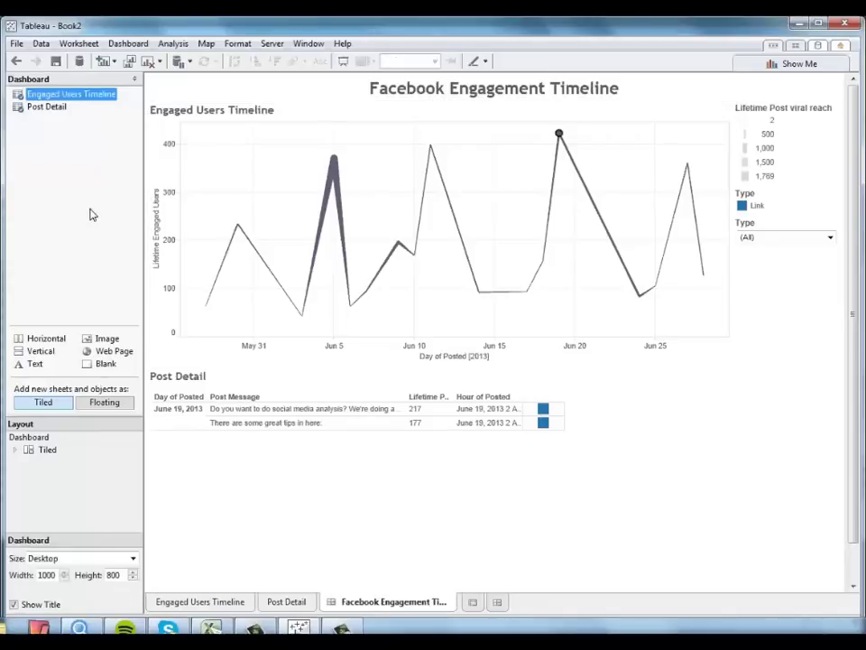